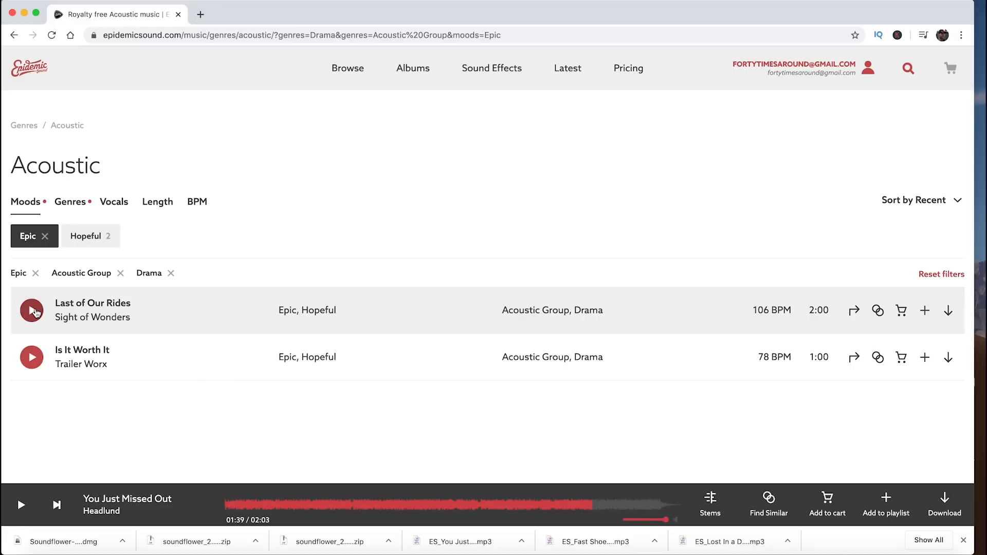
Preview the tracks "Last of Our Rides" and "Is It Worth It", skipping ahead within the second one.
click(32, 312)
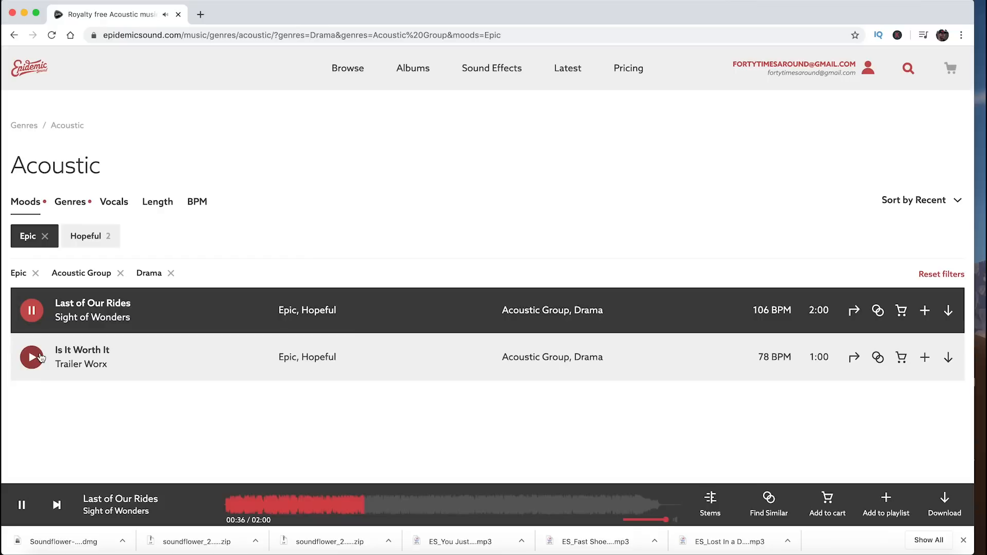
click(32, 358)
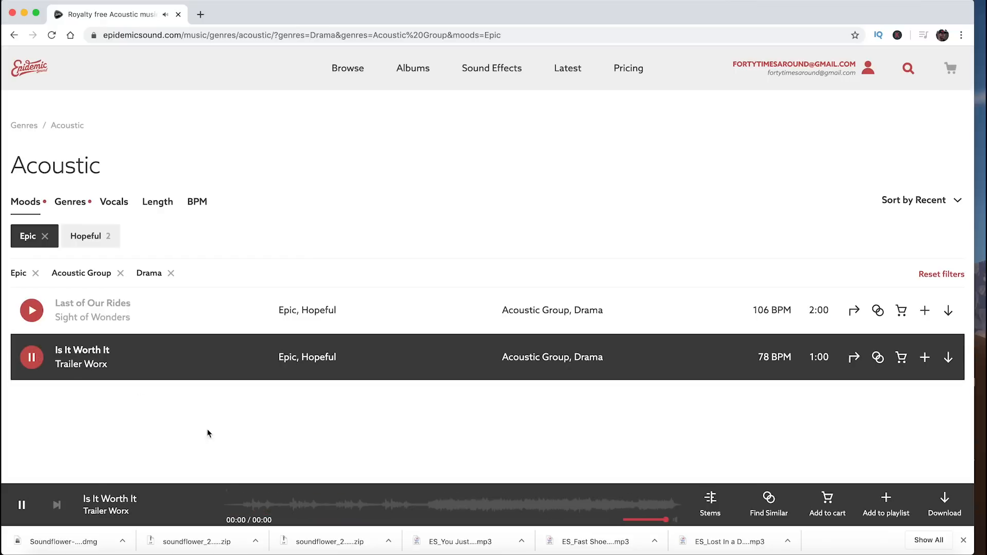
click(256, 509)
click(441, 509)
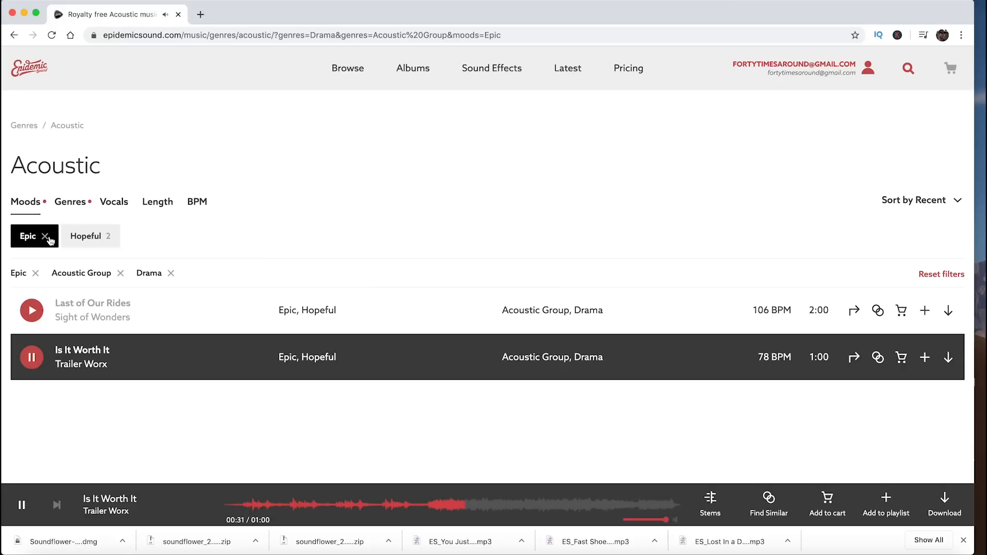
Remove the Drama genre filter and preview several parts of "Goodbye Virginia (Instrumental Version)", pausing it at the end.
click(117, 241)
click(114, 239)
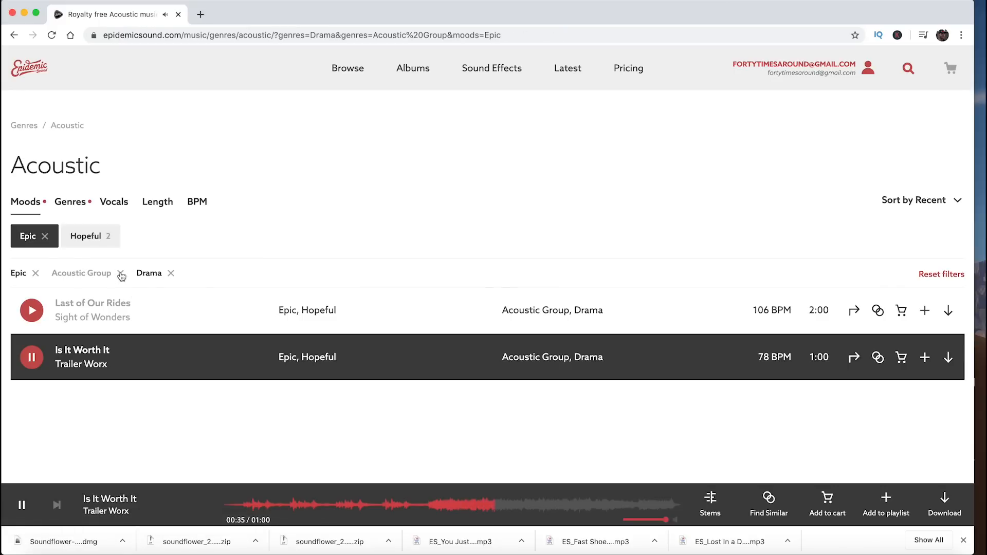
click(171, 273)
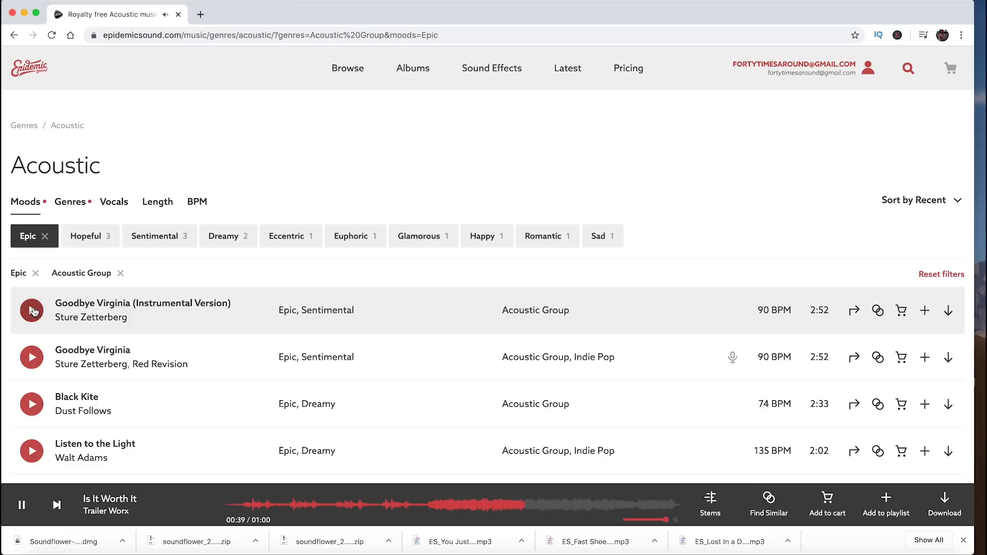
click(32, 310)
click(312, 507)
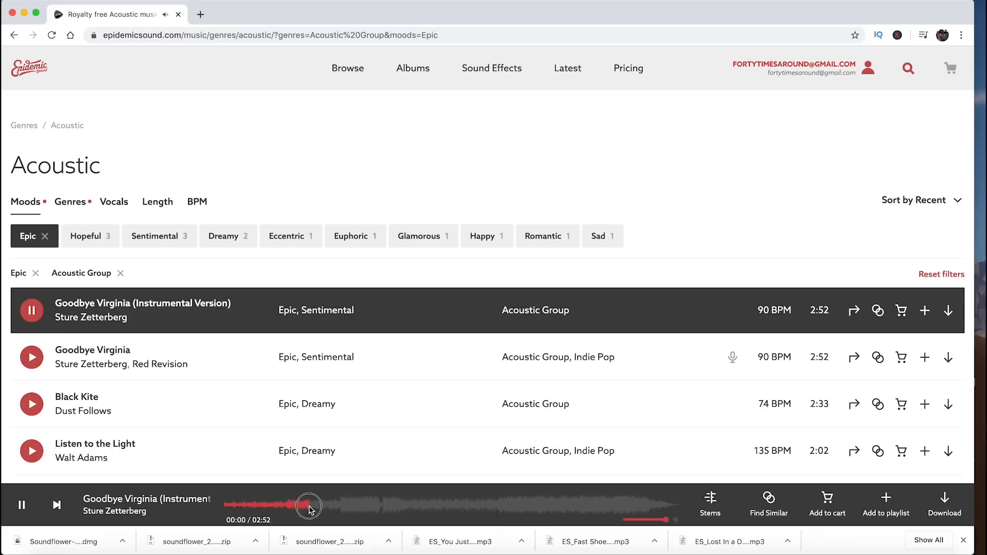
click(339, 511)
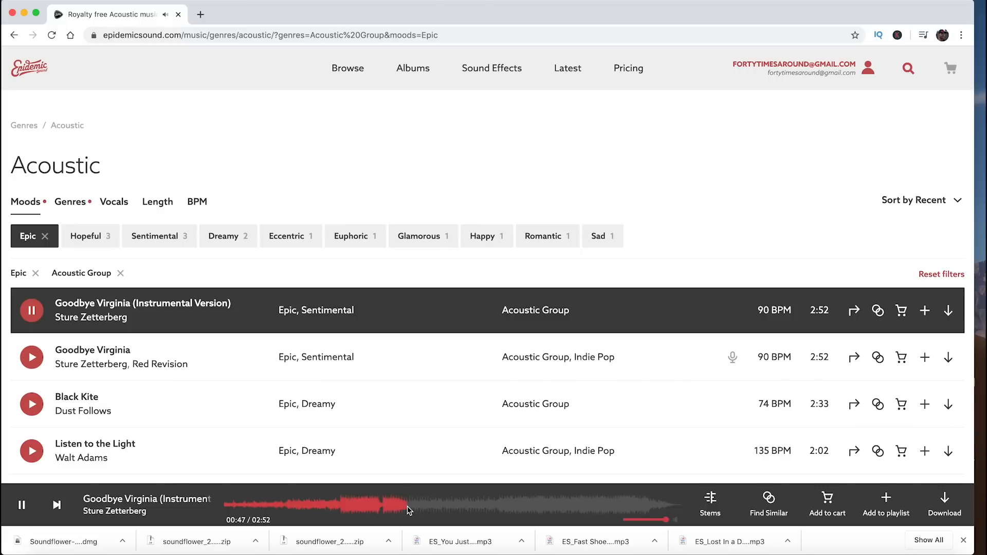
click(37, 316)
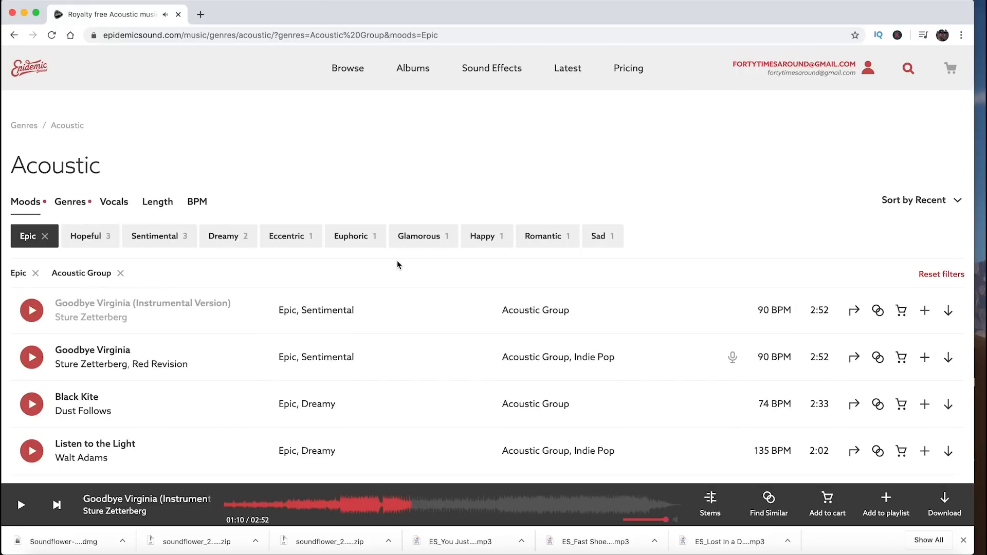
Open the site's sound effects section and look through the featured categories.
click(471, 81)
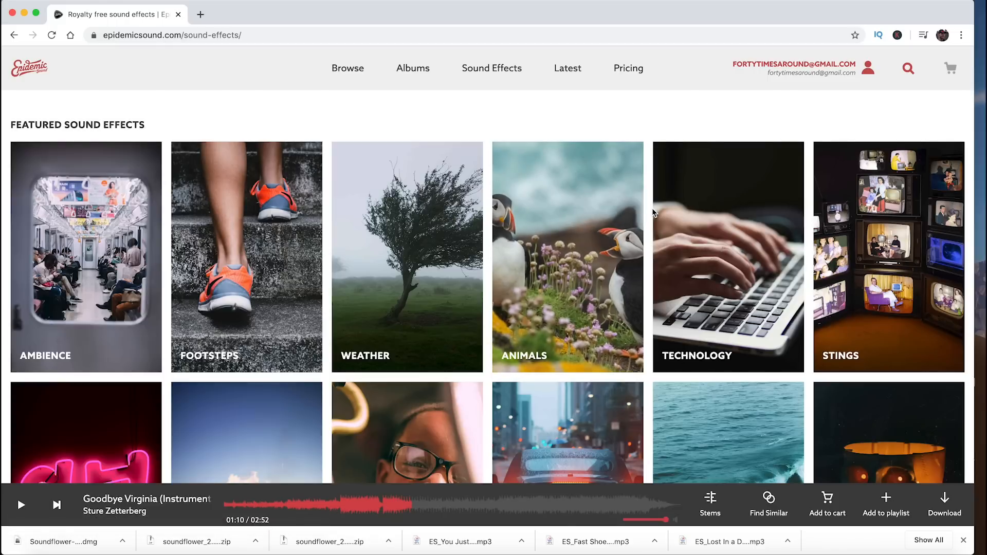
scroll(654, 213, down, 2)
scroll(654, 212, down, 2)
scroll(654, 212, down, 3)
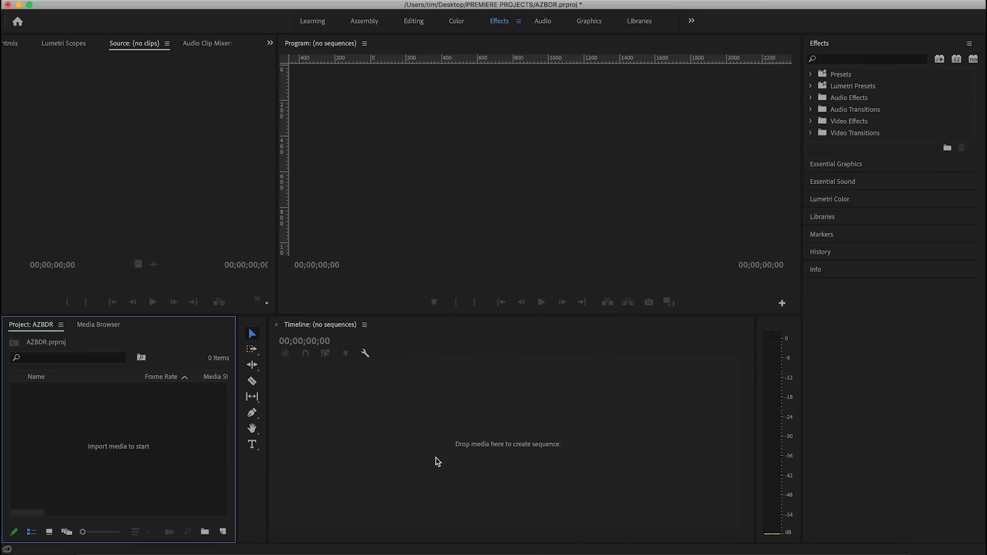
In Premiere Pro, import the whole "How I Edit - AZBDR" folder into the project and dismiss the unsupported-file notice.
double_click(149, 452)
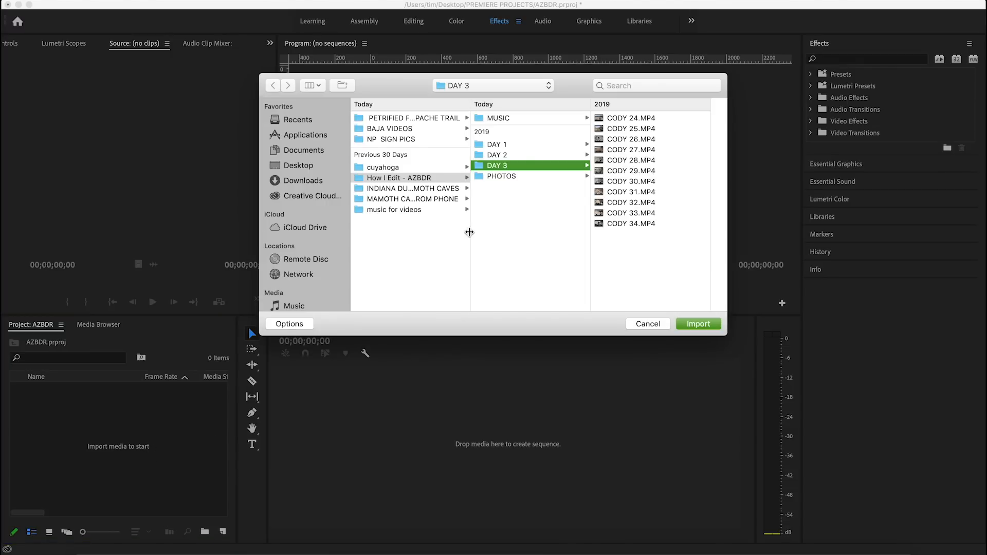
click(411, 177)
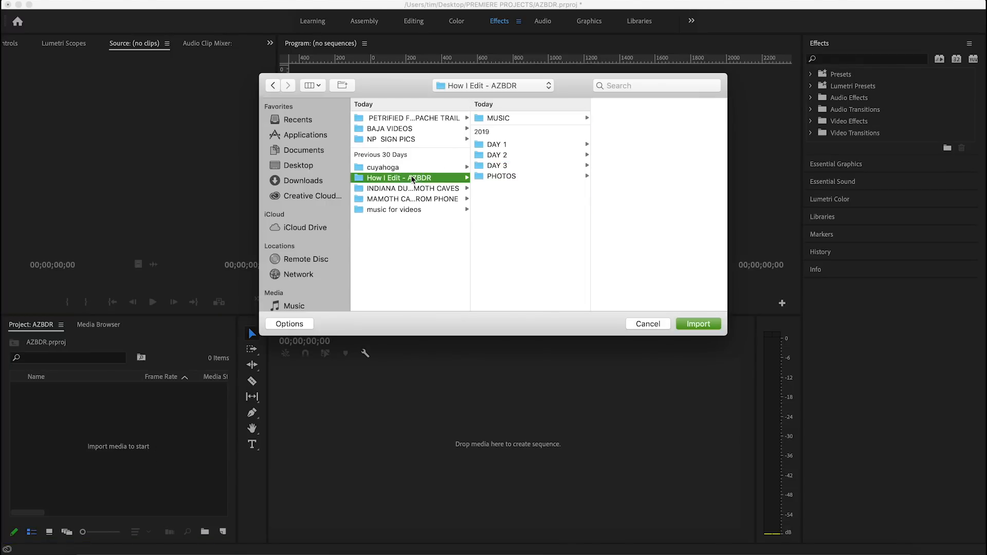
key(Return)
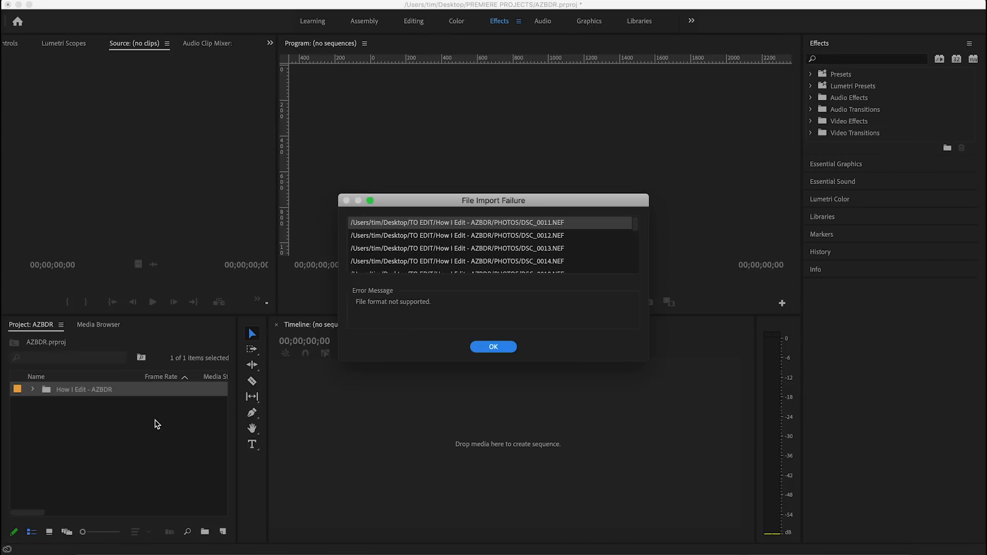
click(489, 347)
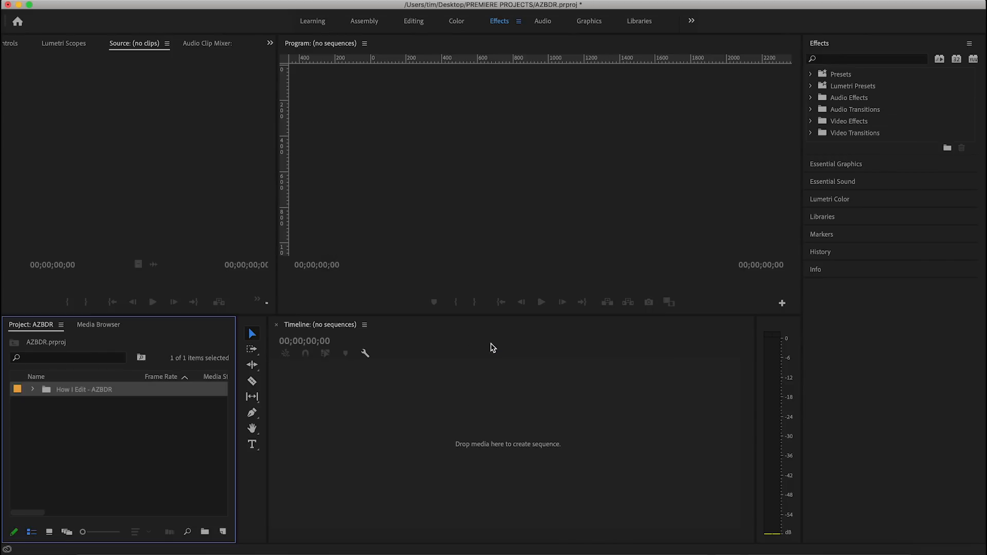
Open the imported "How I Edit - AZBDR" bin and look through the clips in DAY 1, DAY 2 and DAY 3.
click(91, 390)
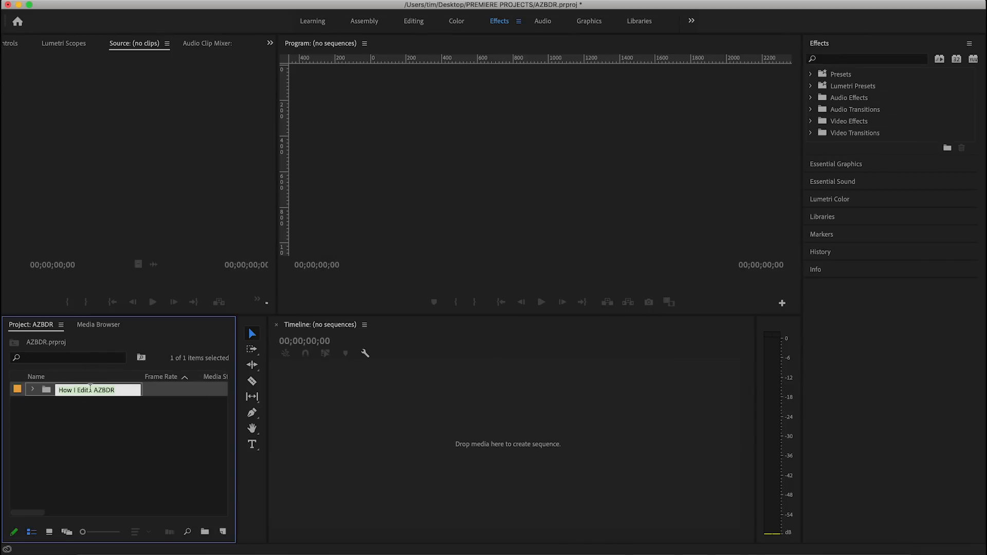
double_click(48, 392)
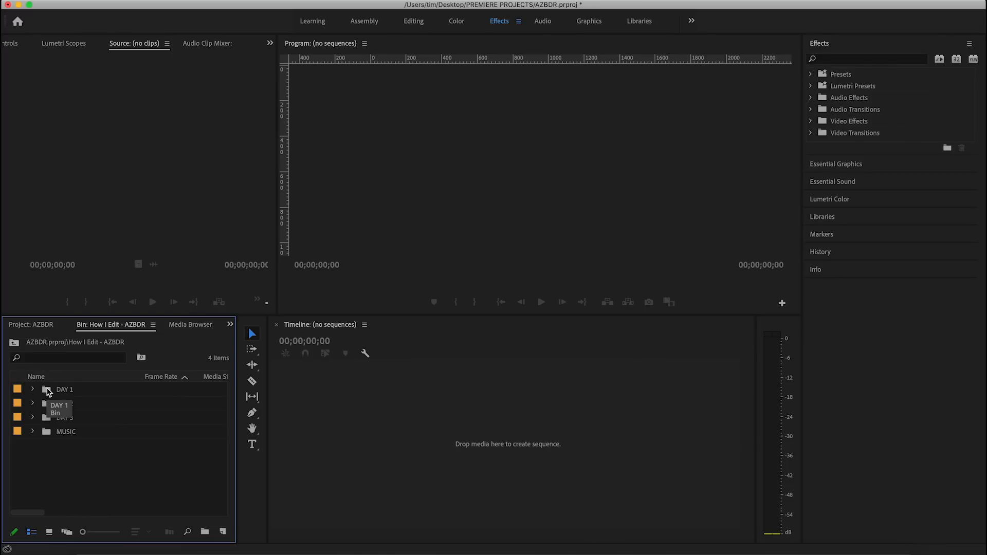
click(33, 389)
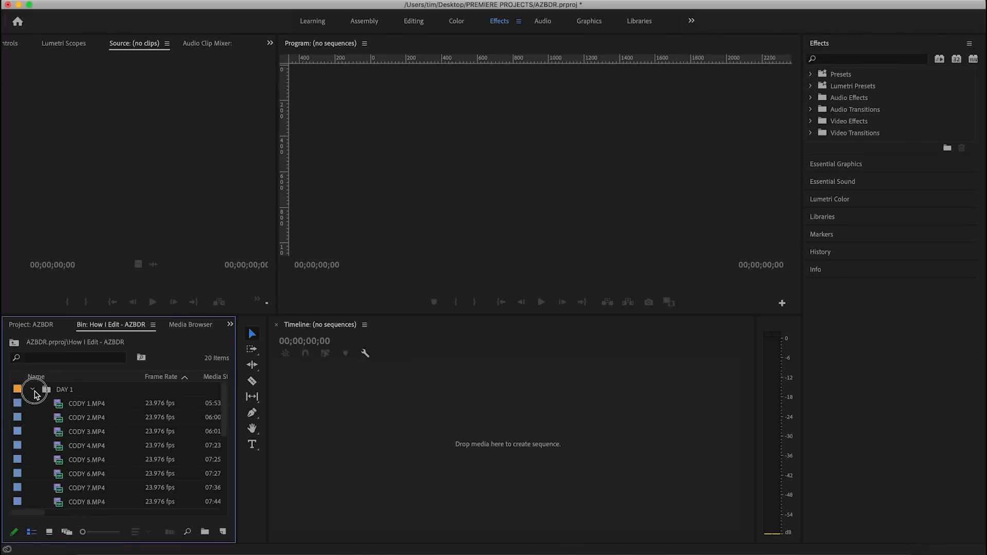
click(33, 391)
click(33, 404)
click(33, 404)
click(33, 417)
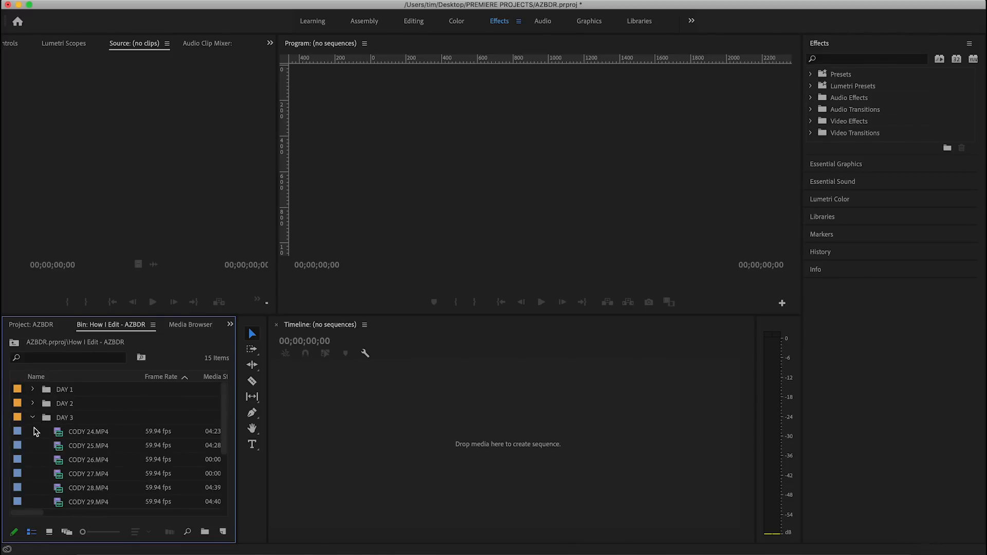
click(32, 417)
Create a sequence from the "ES_You Just Missed Out" clip in the MUSIC bin and enlarge audio track A1 to show its waveform.
click(33, 432)
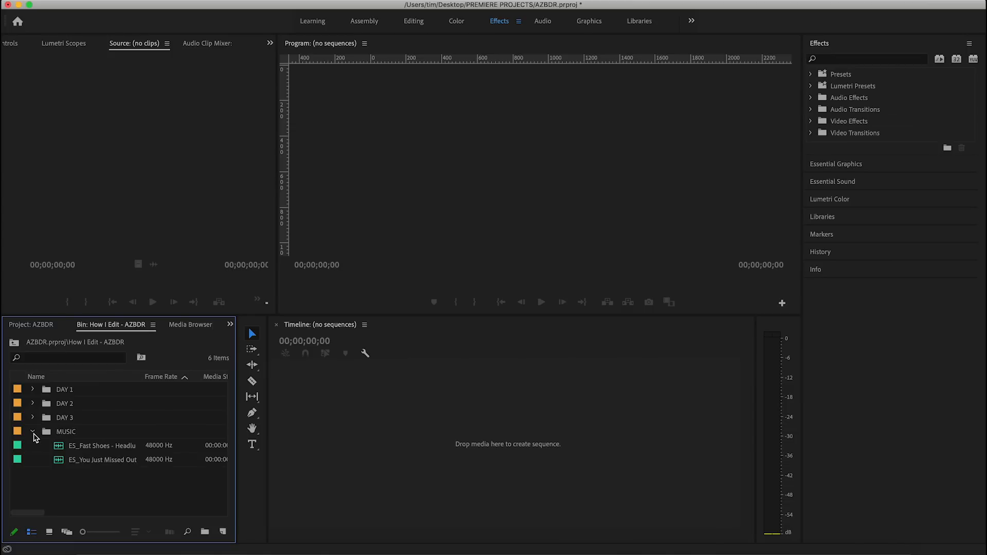
drag(90, 462, 369, 470)
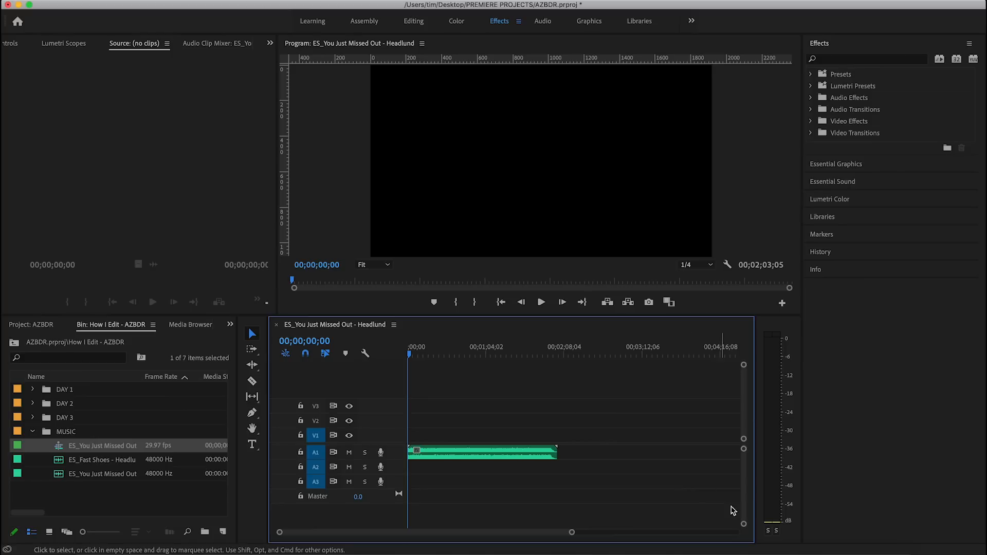
drag(743, 524, 744, 513)
drag(651, 317, 660, 373)
drag(747, 495, 747, 497)
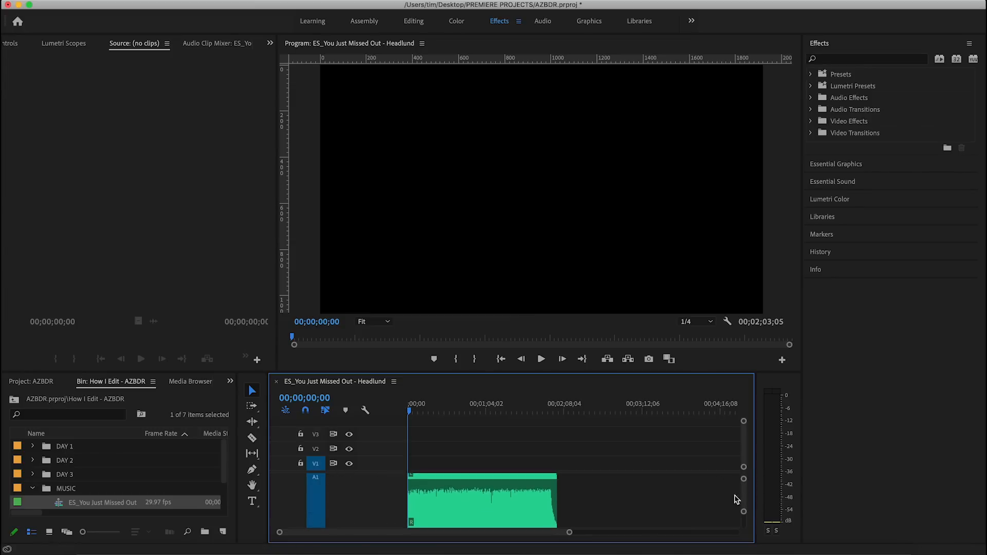
drag(569, 532, 478, 533)
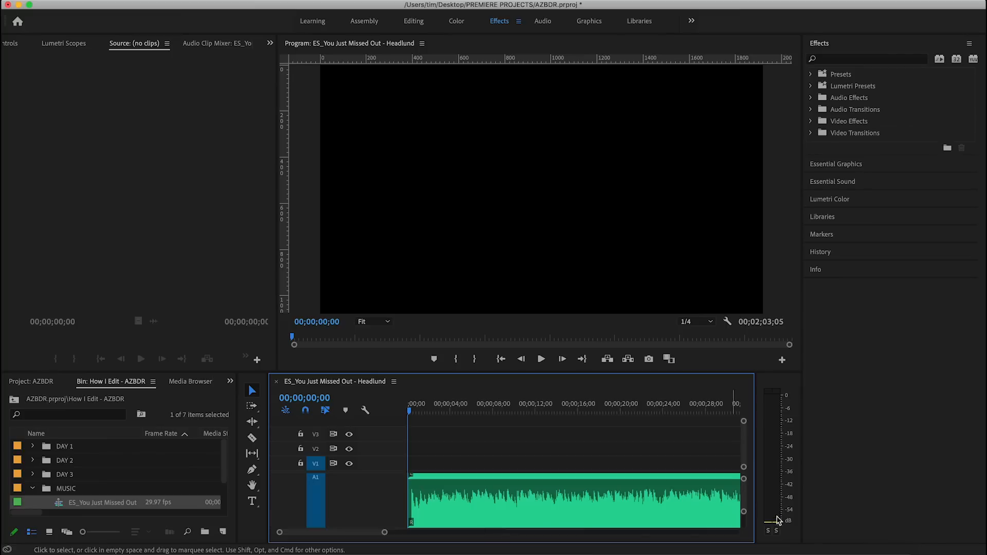
drag(742, 495, 742, 495)
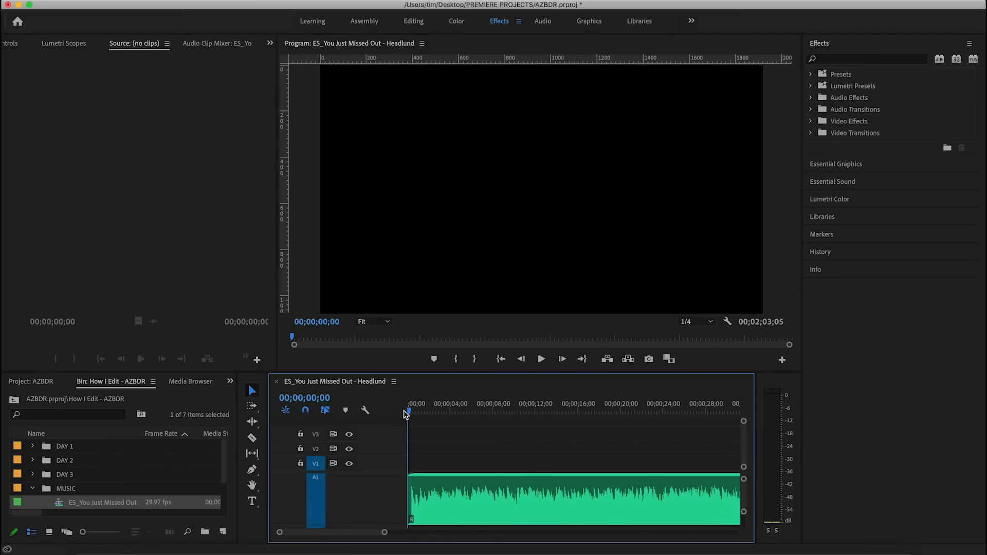
Select the "ES_You Just Missed Out" clip on A1, play it from the start and add a clip marker on each beat.
click(447, 493)
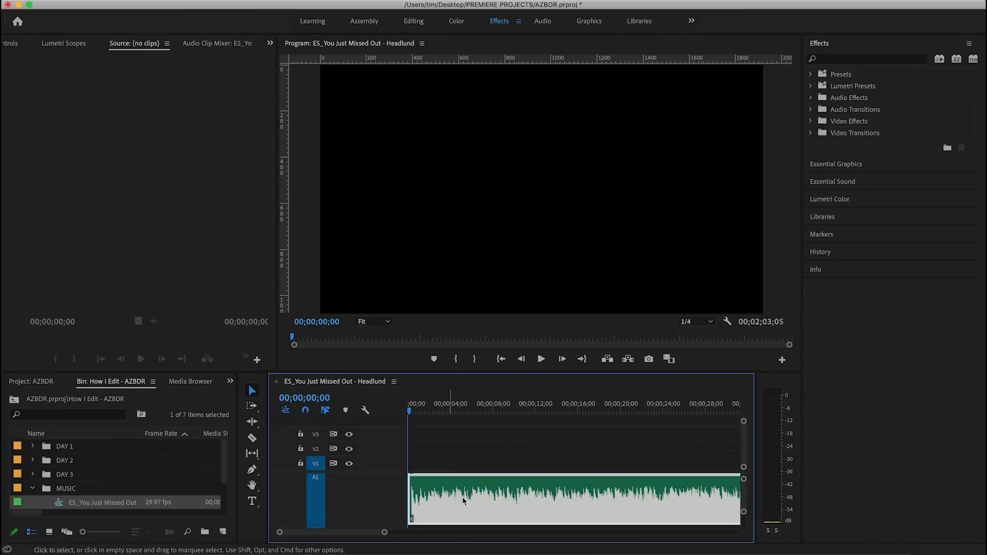
click(545, 448)
click(545, 498)
key(space)
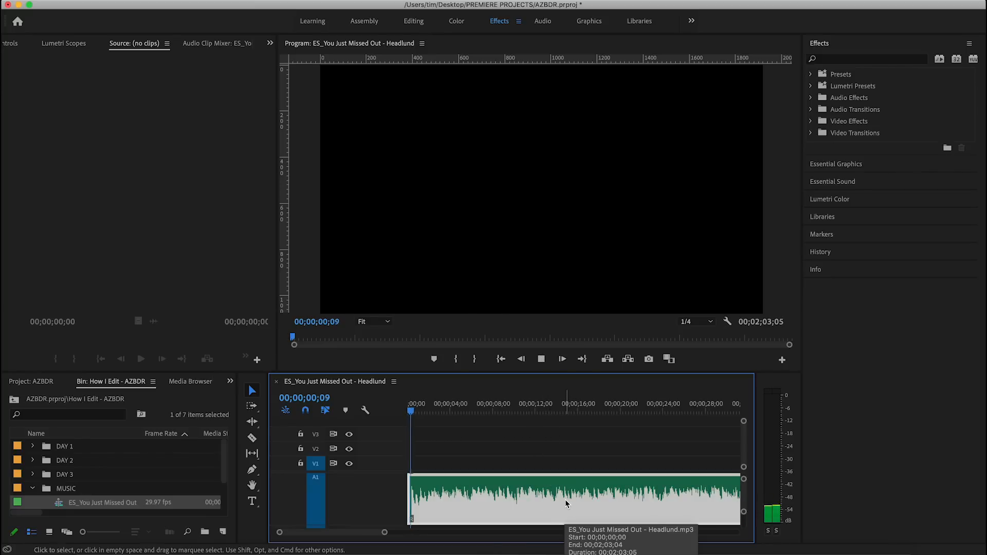
key(m)
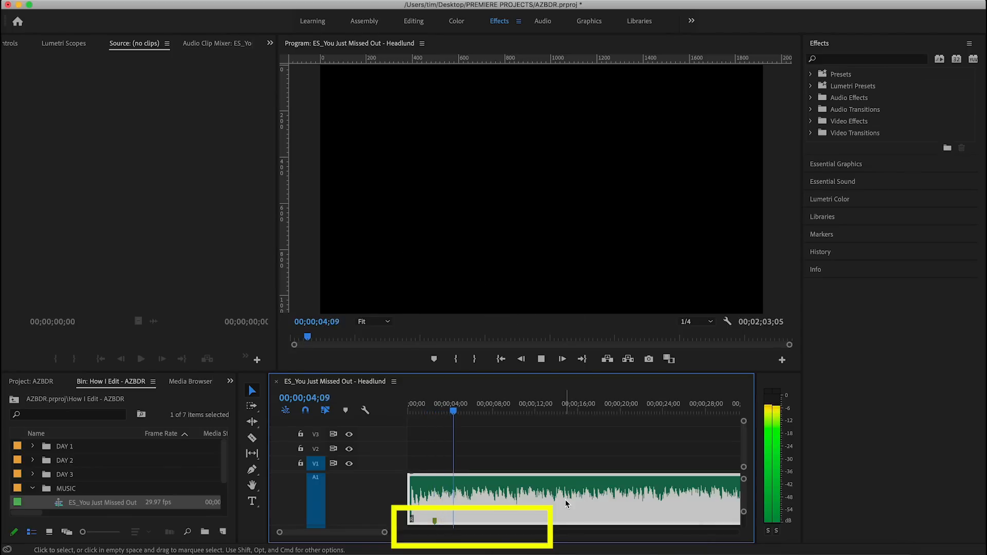
key(m)
key(m)
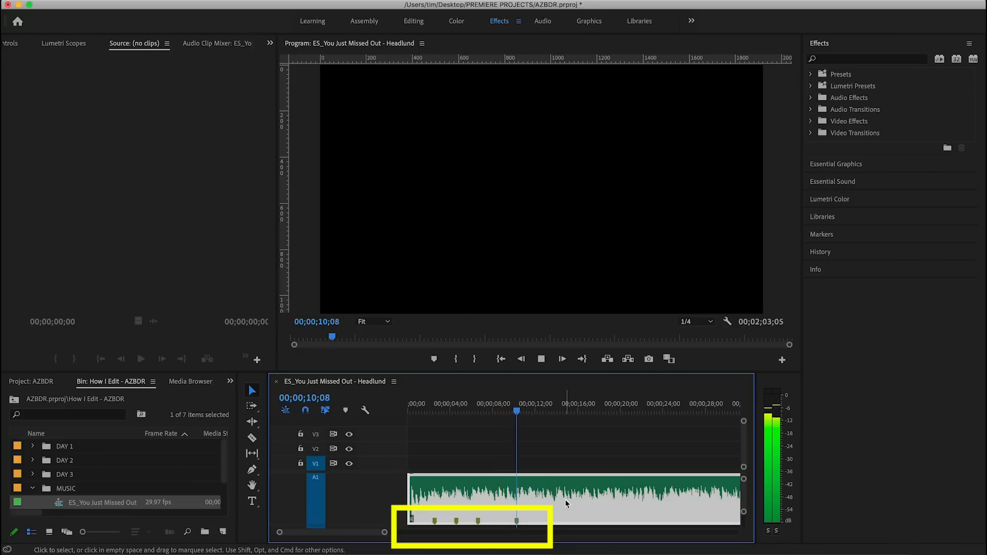
key(m)
key(m)
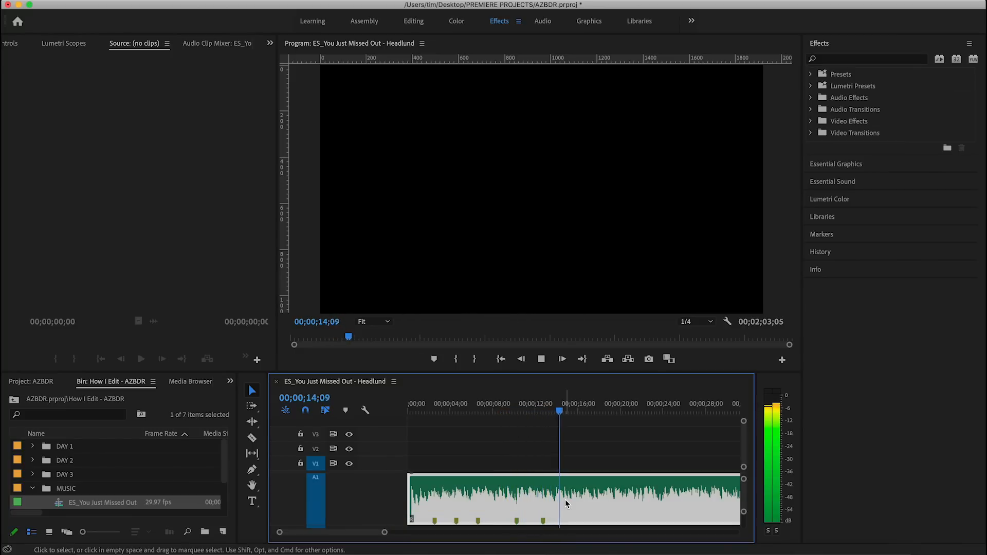
key(m)
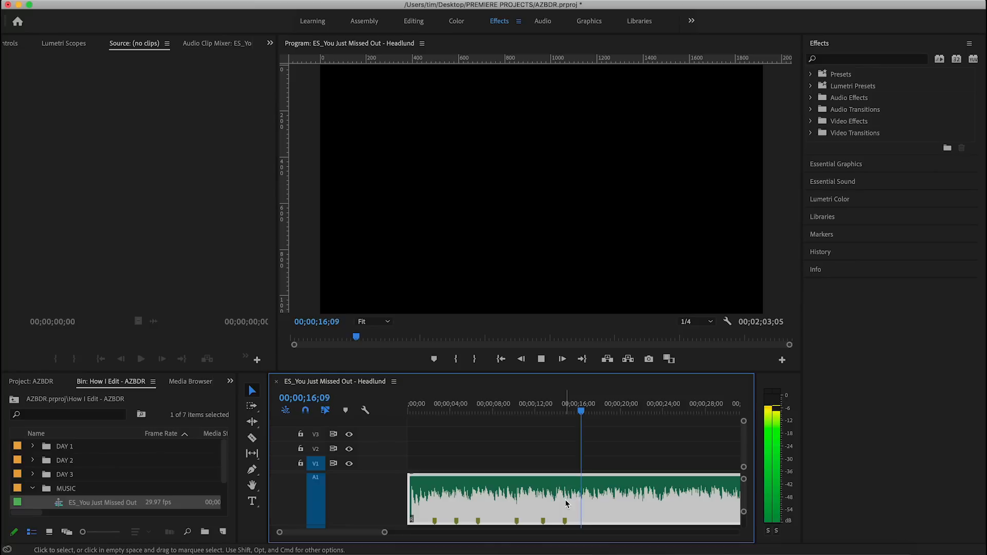
key(m)
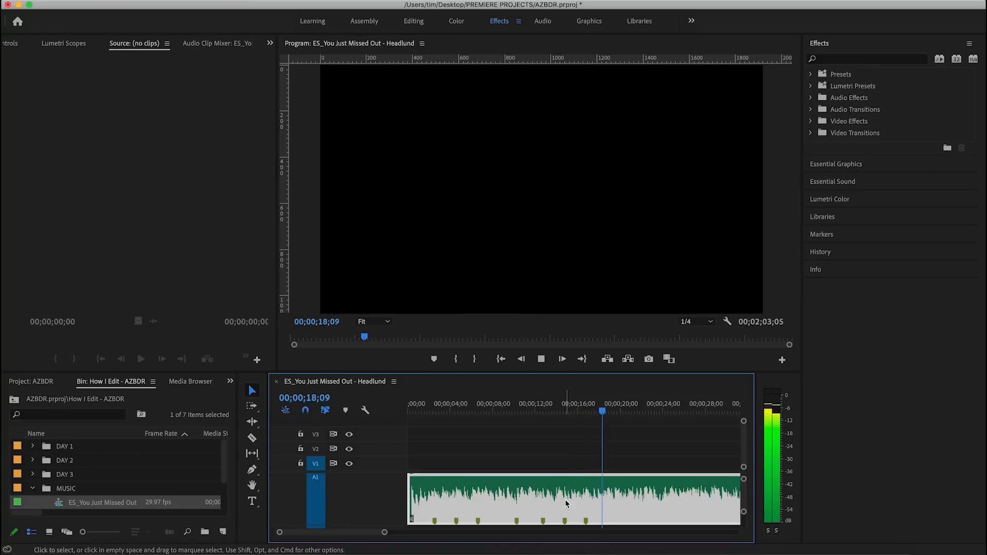
key(m)
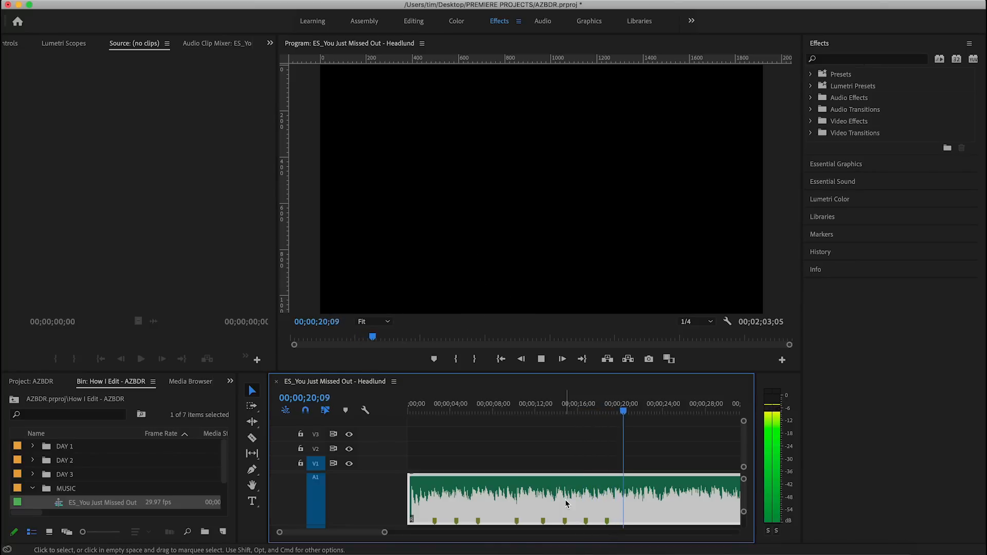
key(m)
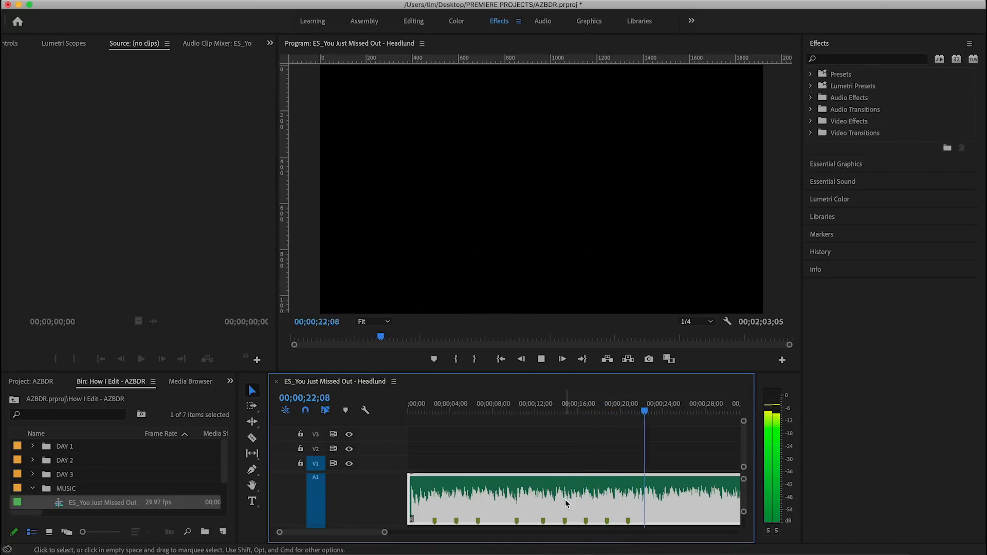
key(m)
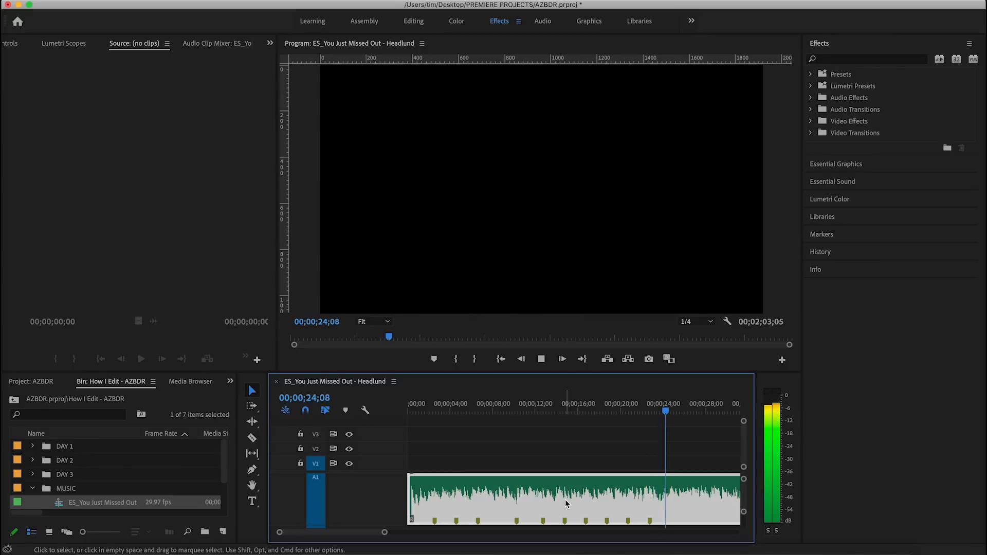
key(m)
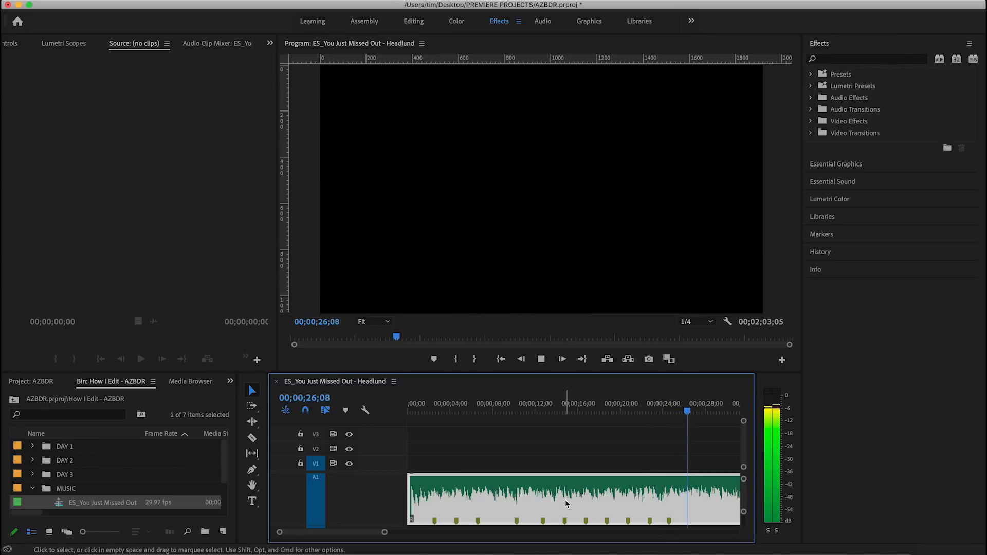
key(m)
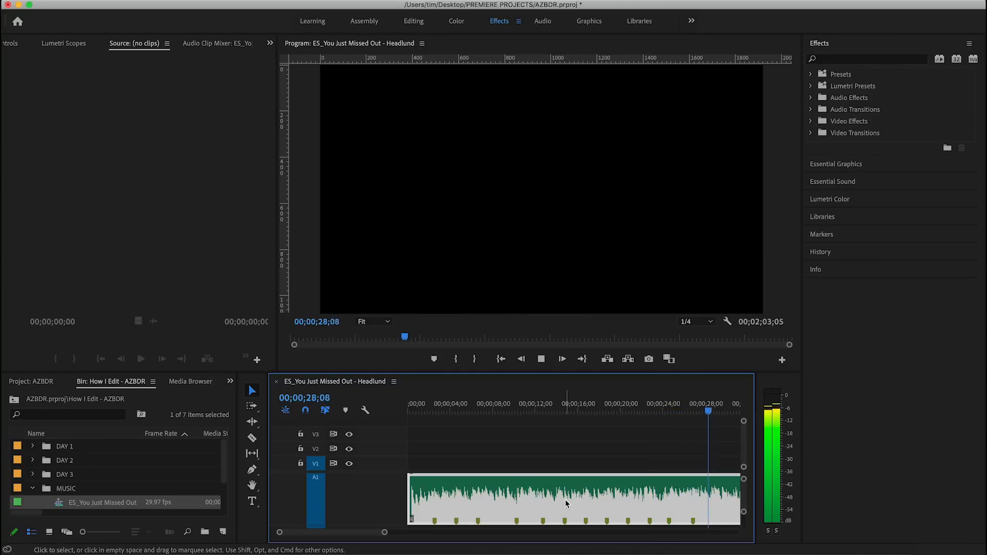
key(m)
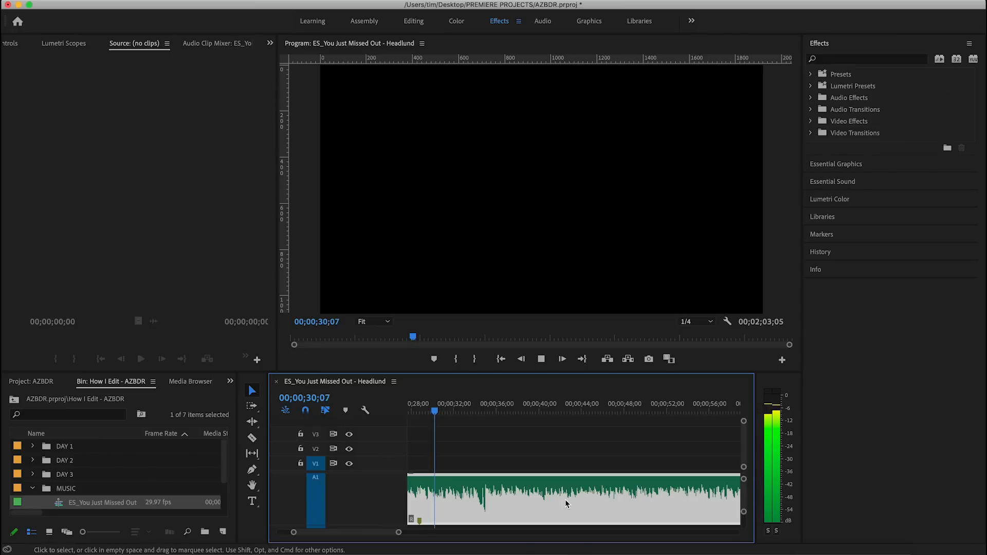
key(m)
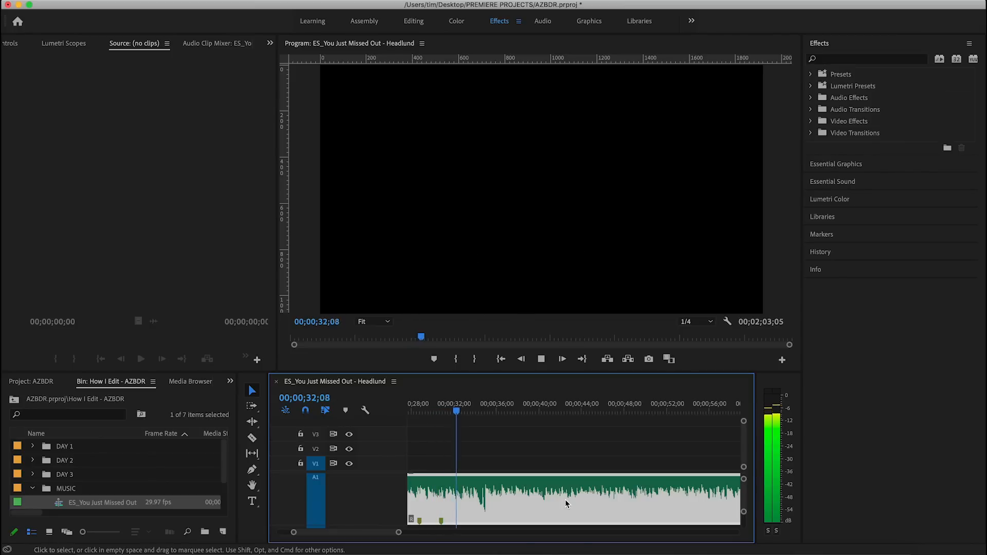
key(m)
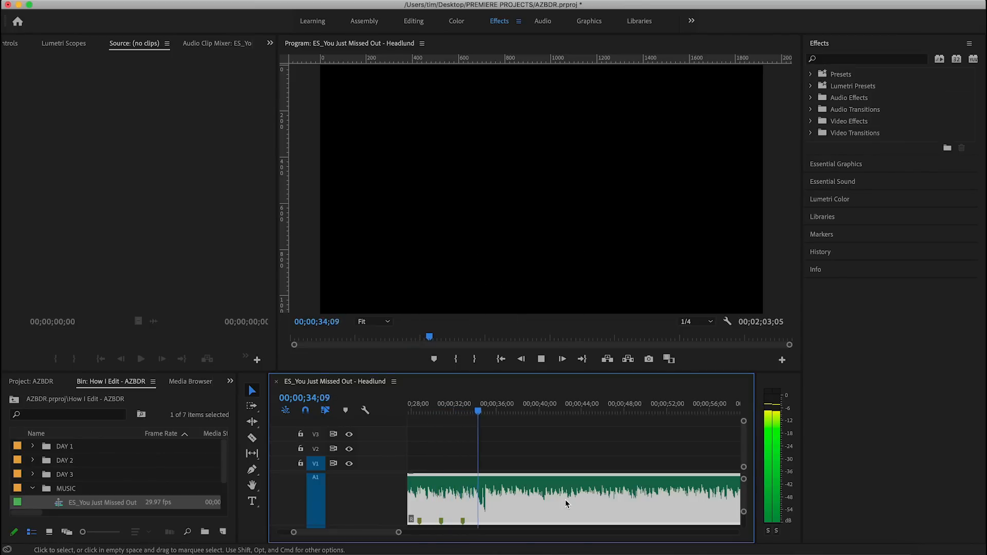
key(m)
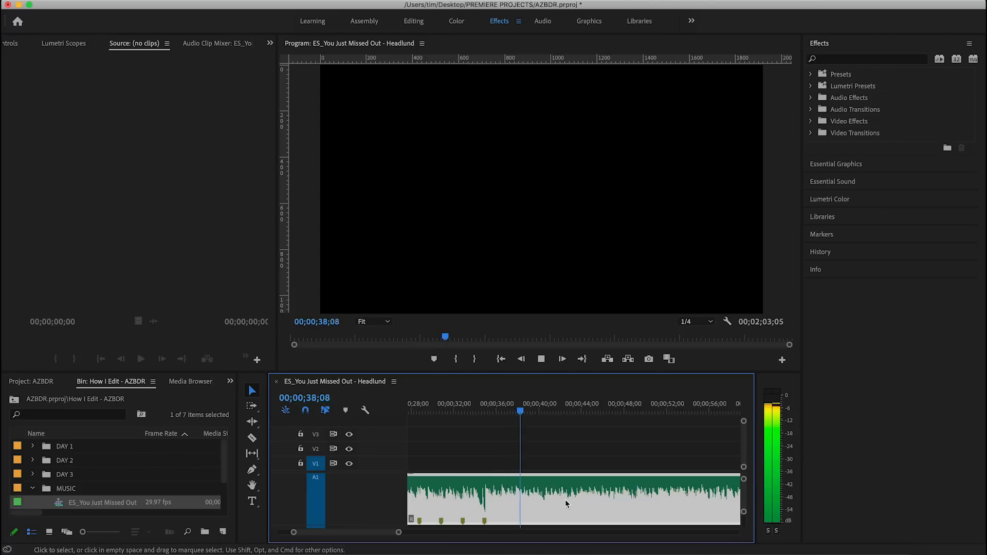
key(m)
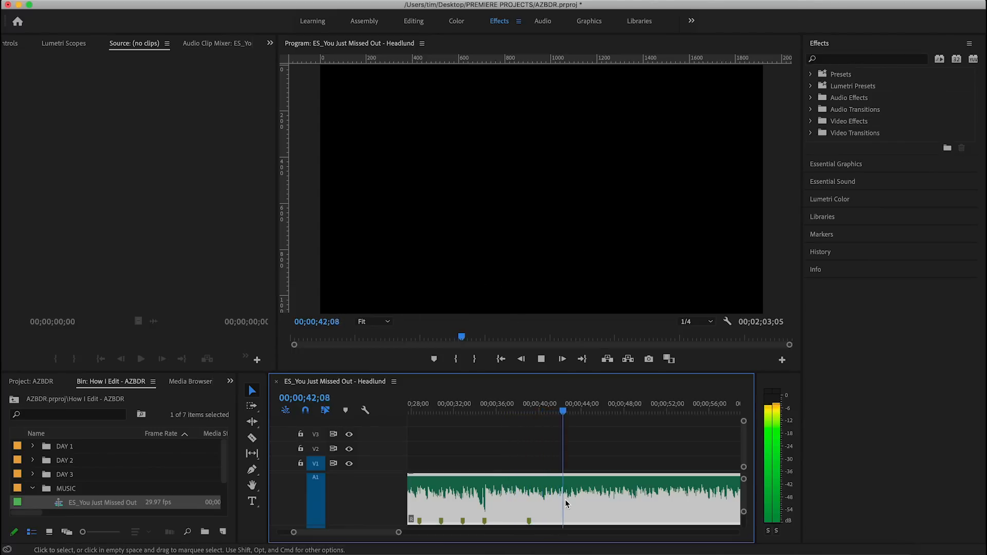
key(m)
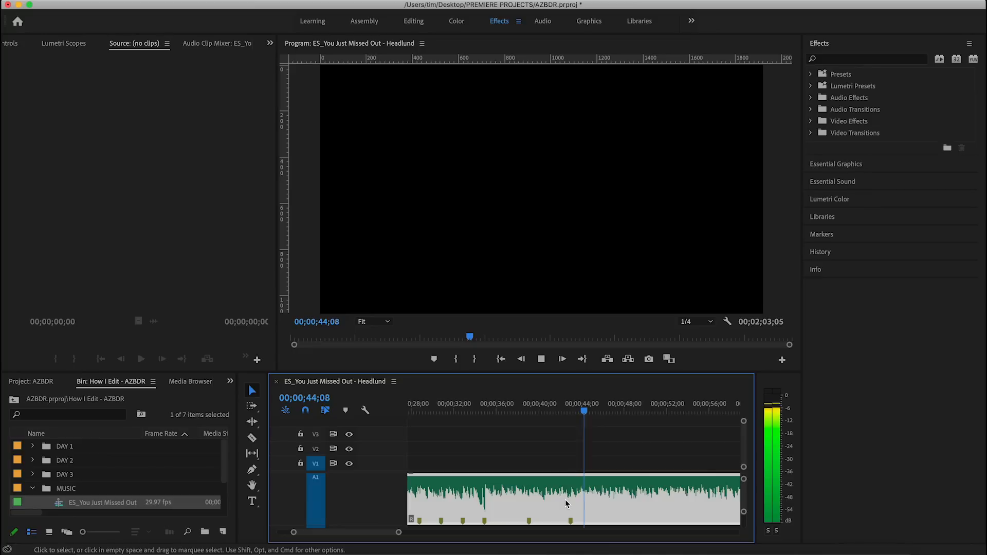
key(m)
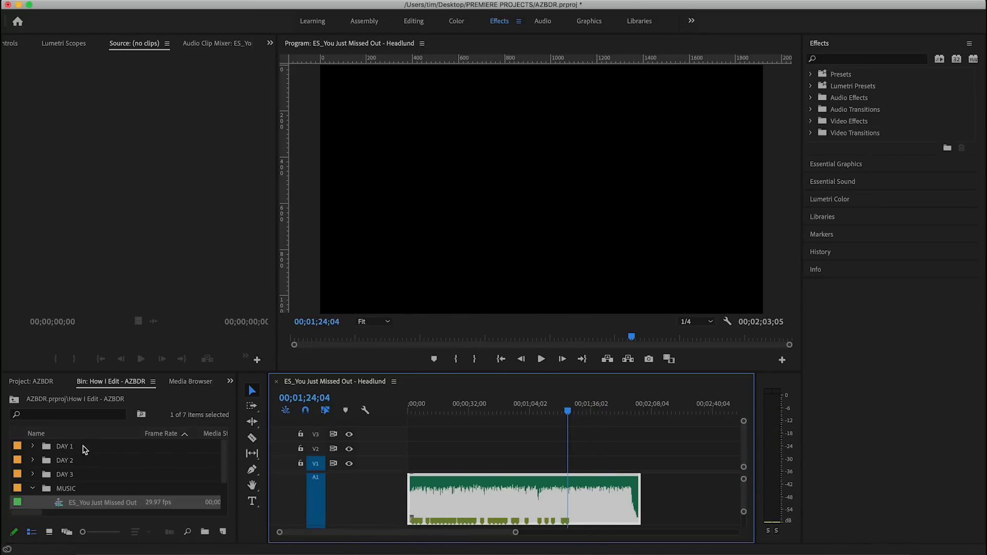
Open the DAY 1 bin and place all 16 of its clips on track V2 at the start of the sequence.
double_click(58, 447)
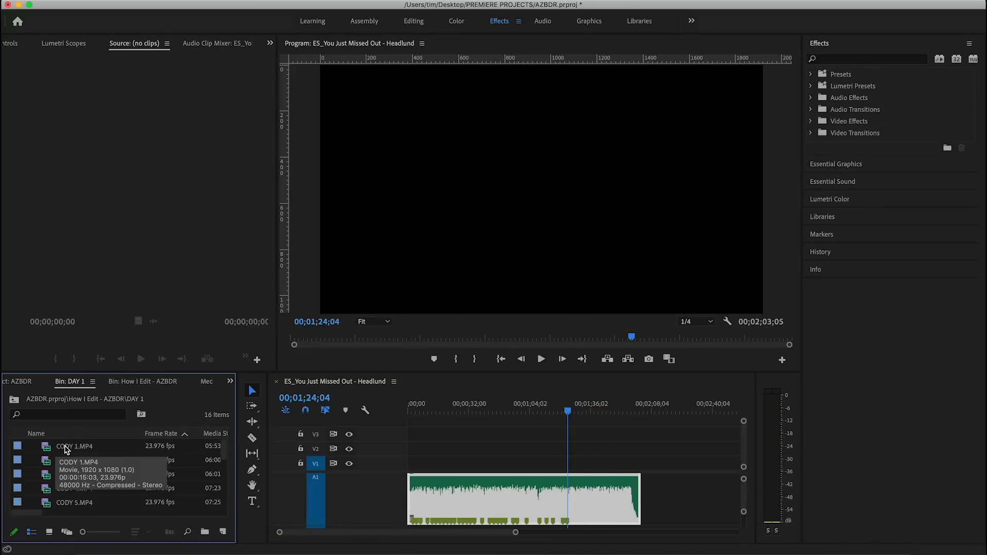
key(super+a)
drag(65, 450, 400, 453)
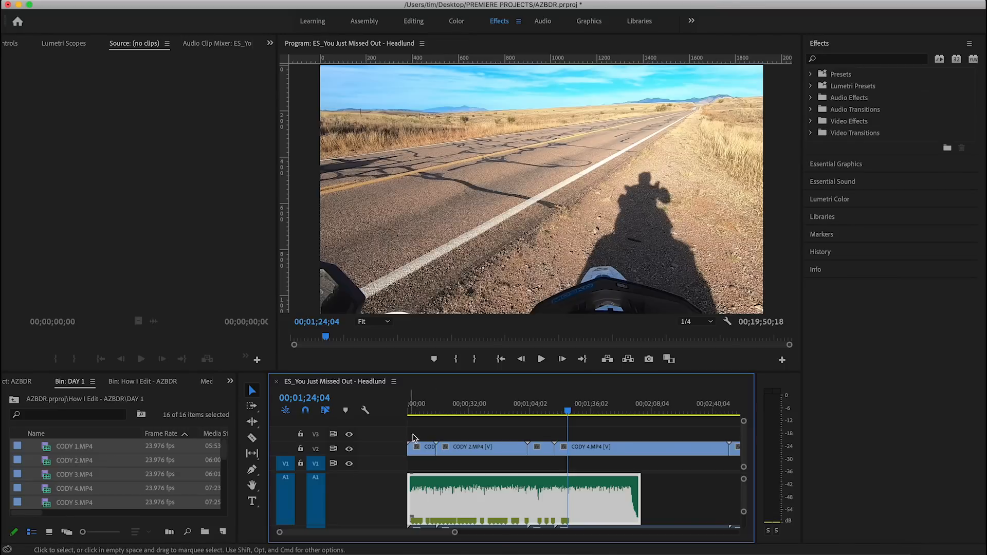
Select all the DAY 1 clips in the sequence and adjust their audio gain by -10 dB.
drag(454, 532, 704, 532)
drag(699, 438, 404, 450)
right_click(498, 452)
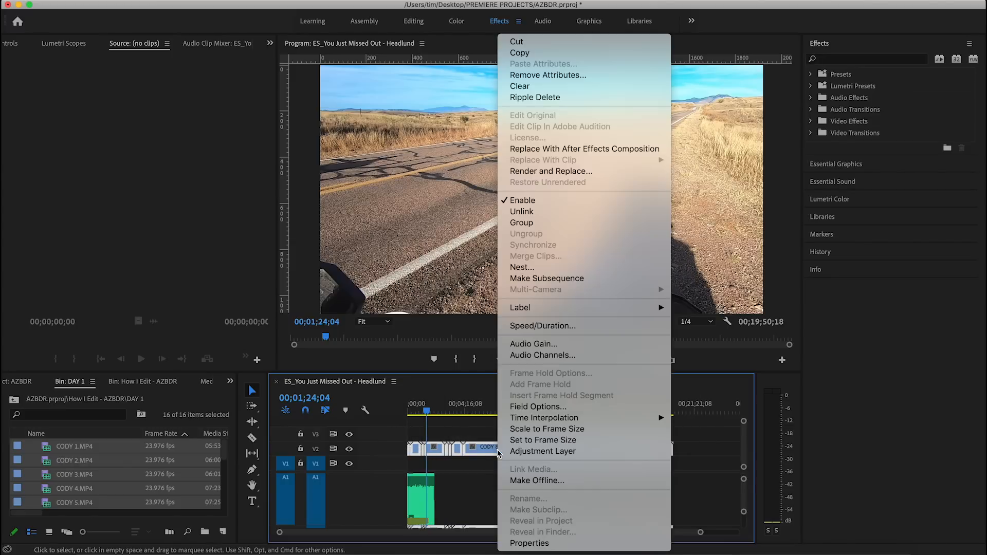
click(543, 212)
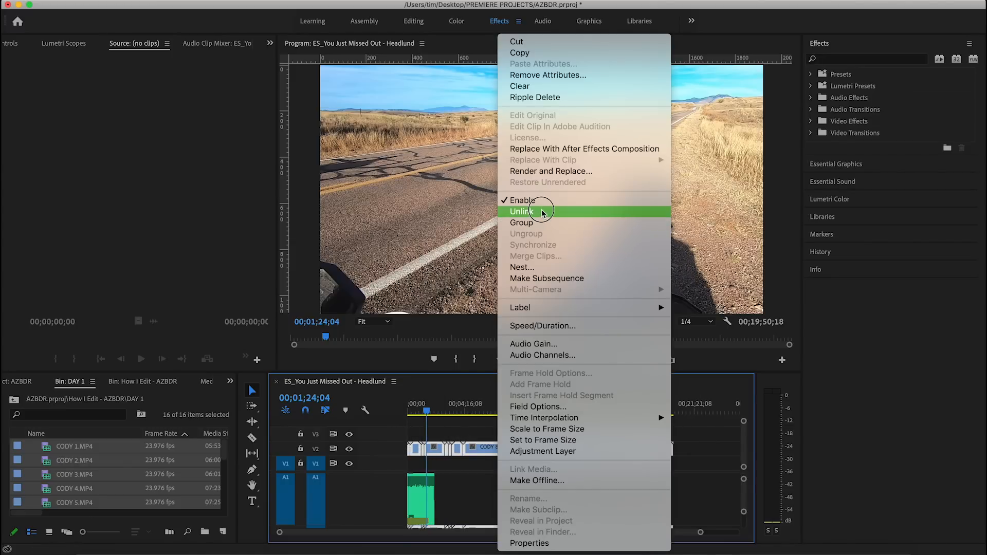
click(544, 344)
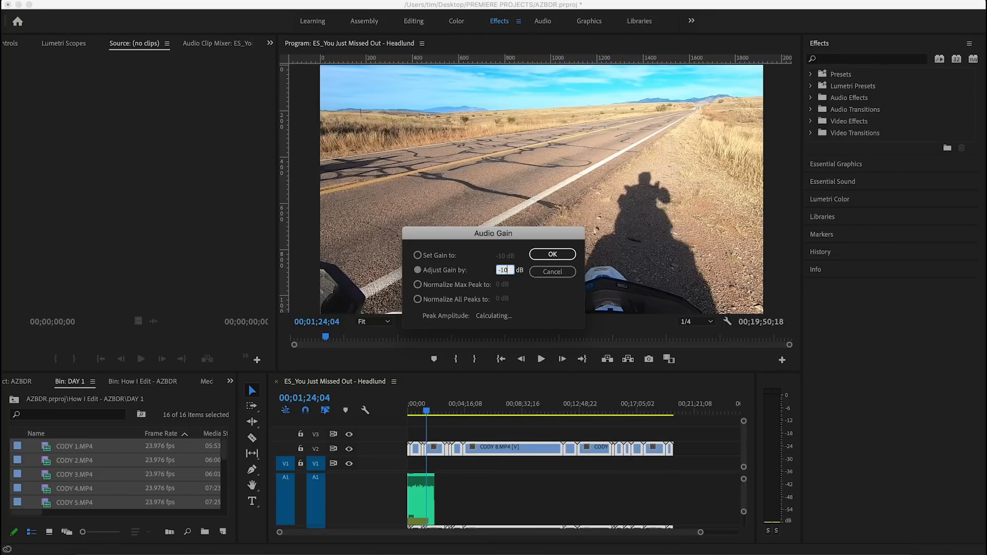
key(Return)
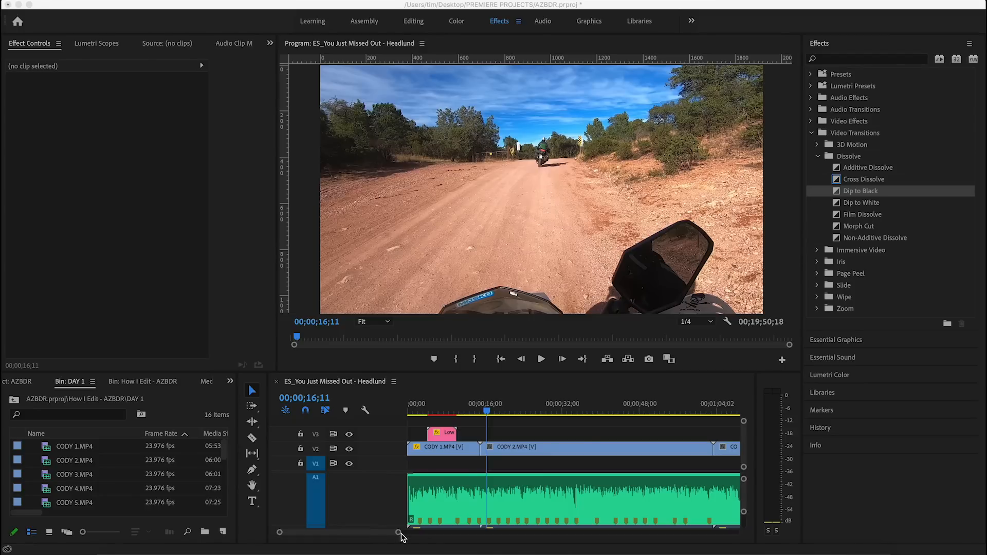
Scrub through the first DAY 1 clips on V2, CODY 1.MP4 and CODY 2.MP4, to review their footage.
click(400, 535)
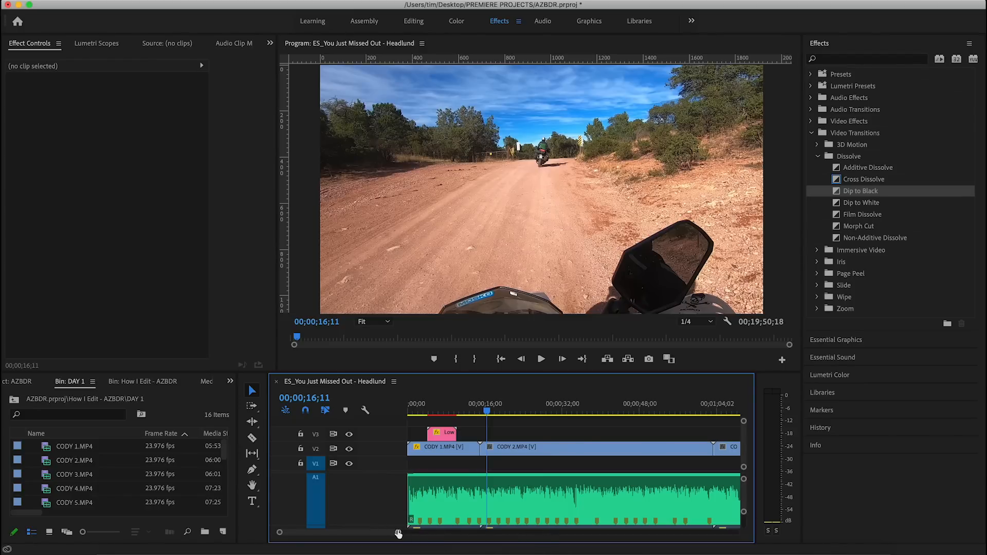
drag(399, 535, 656, 543)
drag(412, 411, 435, 414)
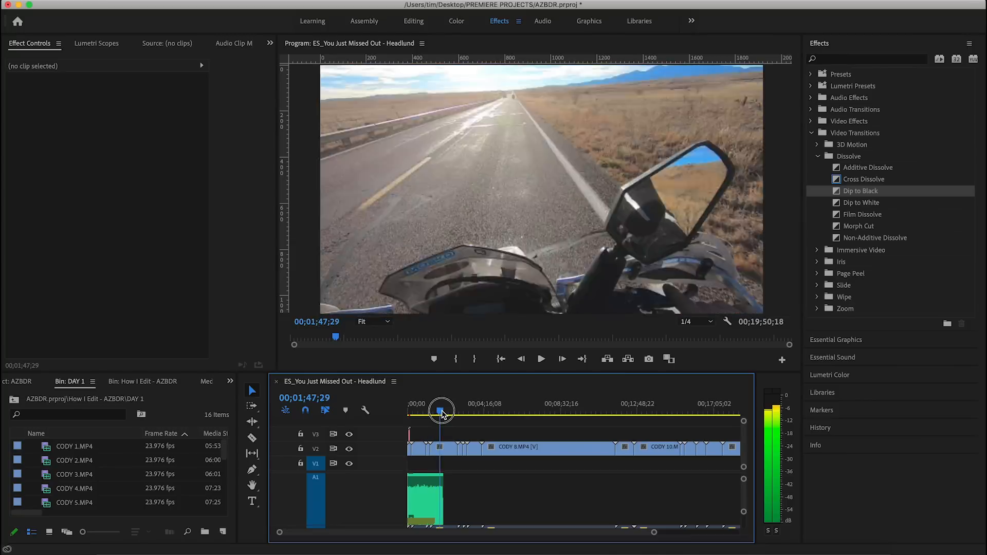
drag(440, 409, 692, 429)
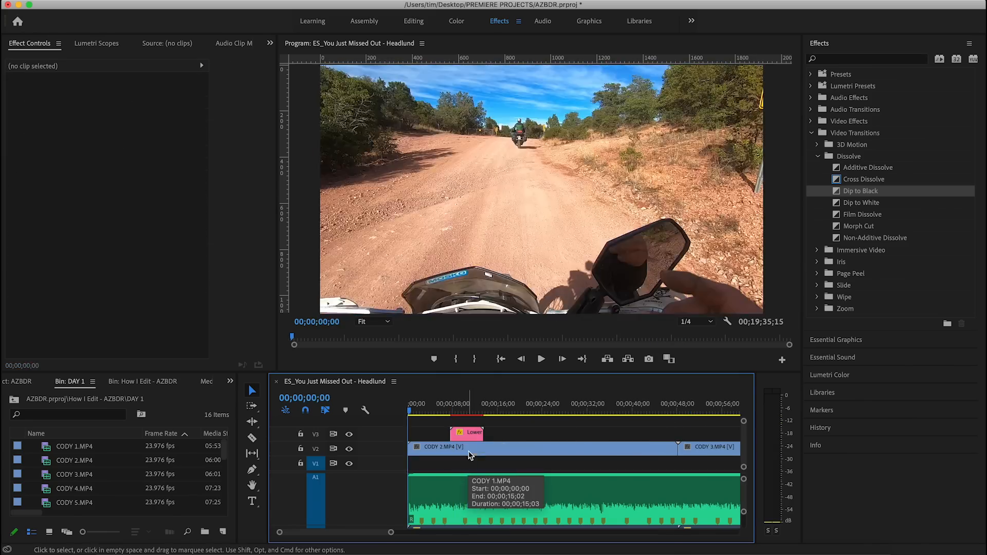
drag(621, 405, 656, 411)
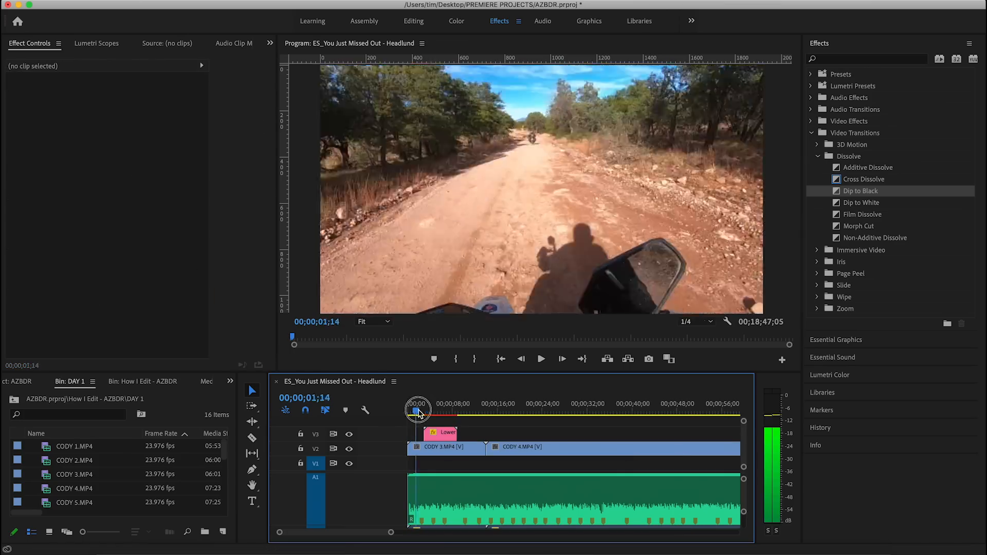
Review the opening of the V2 footage and ripple delete the unwanted clip ahead of CODY 4.MP4.
drag(418, 409, 587, 438)
click(456, 409)
key(space)
click(460, 449)
key(shift+Delete)
Scrub through CODY 4.MP4 into CODY 7.MP4, cut the V2 footage at the playhead and ripple delete the part before the cut.
drag(438, 409, 727, 408)
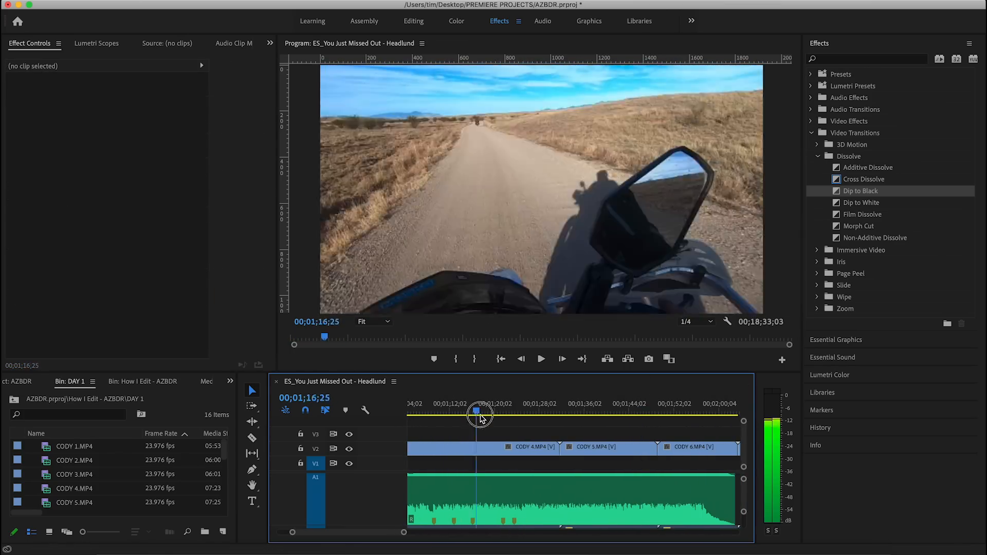
drag(478, 408, 611, 411)
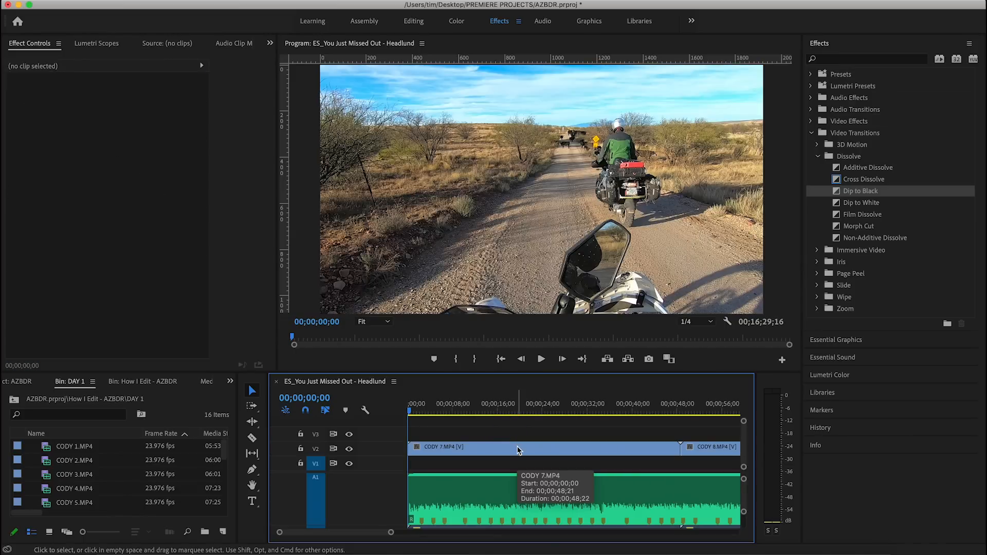
mouse_move(548, 533)
mouse_down()
mouse_move(607, 540)
mouse_move(552, 534)
mouse_up()
drag(415, 411, 441, 413)
key(super+k)
click(431, 452)
key(shift+Delete)
Play CODY 7.MP4, cut it at 00;00;14;22 and ripple delete the remainder of the clip.
key(space)
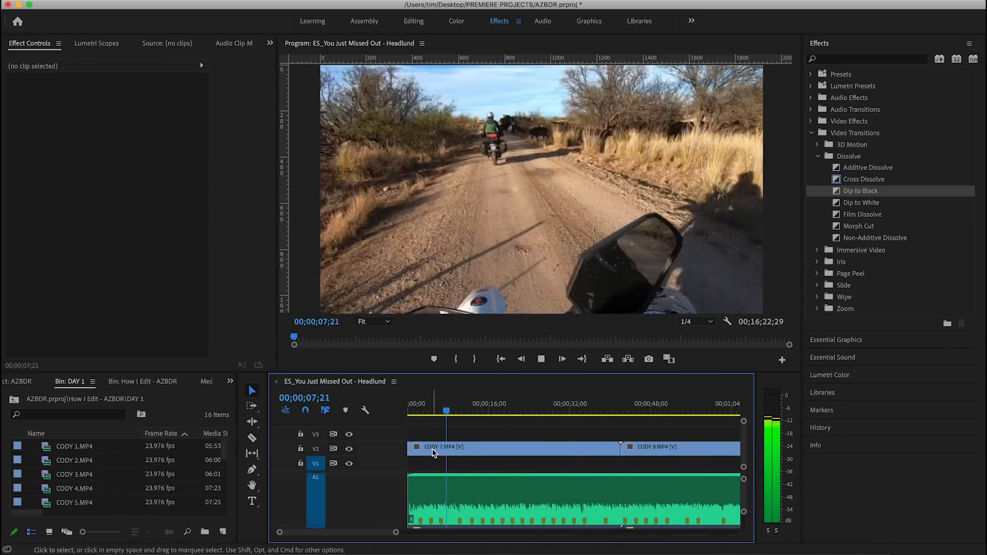
key(space)
key(c)
click(481, 449)
key(v)
click(577, 449)
key(shift+Delete)
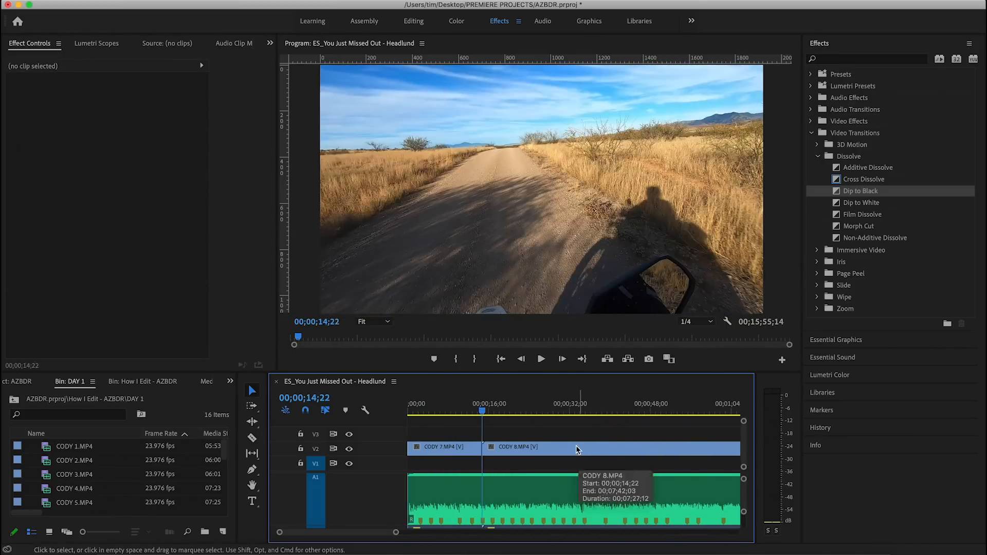
Cut off the opening of CODY 7.MP4 and ripple delete it, keeping about 9 seconds of the clip.
key(space)
key(c)
key(space)
click(428, 449)
key(v)
click(418, 450)
key(shift+Delete)
drag(409, 412, 414, 411)
key(shift+Delete)
Play CODY 7.MP4 again, split it partway and ripple delete the portion before the split.
key(space)
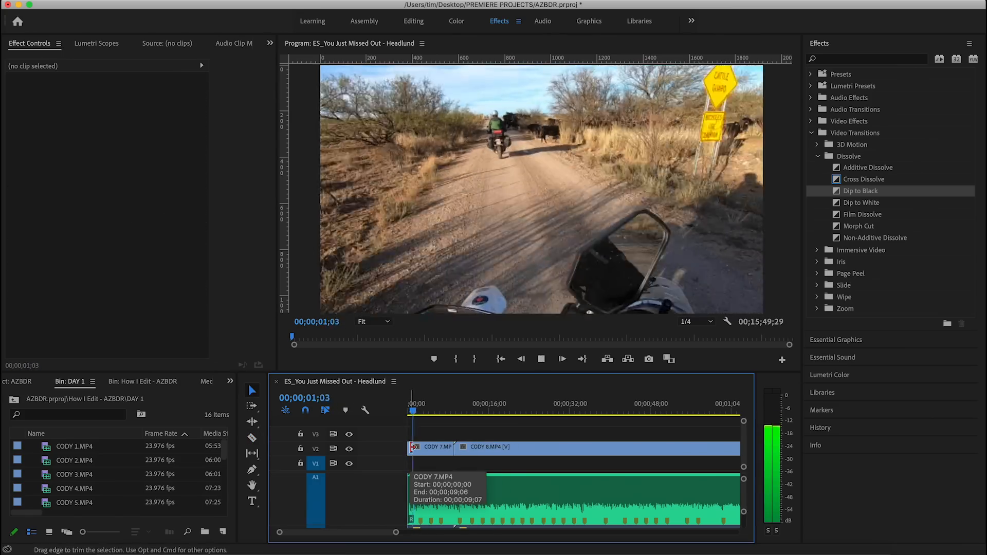
key(c)
click(431, 449)
key(v)
click(417, 450)
key(shift+Delete)
Try cutting the long V2 footage further along and ripple deleting the part before the cut, and undo the deletion.
key(space)
drag(396, 533, 653, 532)
drag(410, 411, 441, 412)
key(space)
key(space)
key(c)
click(445, 450)
key(v)
click(431, 452)
key(shift+Delete)
Review the footage following CODY 7.MP4 on V2, cut it at two points and ripple delete the stretch before each cut.
key(space)
Play on through the V2 footage, split it at the next wanted moment and ripple delete the piece ahead of it.
key(space)
key(super+z)
drag(653, 533, 410, 532)
drag(448, 412, 626, 412)
key(c)
click(627, 449)
key(v)
click(585, 450)
key(shift+Delete)
key(space)
click(634, 449)
key(v)
click(589, 450)
key(shift+Delete)
Cut the V2 footage at both ends of an unwanted section and ripple delete the section between the cuts.
key(space)
drag(411, 533, 393, 532)
Skip well ahead in the V2 footage, split it there and ripple delete the long stretch leading up to the split.
key(space)
key(c)
click(493, 449)
key(v)
click(469, 451)
key(shift+Delete)
Scrub further along the V2 footage, cut it and ripple delete the section directly before the cut.
key(c)
drag(538, 410, 690, 412)
click(689, 449)
key(v)
click(682, 449)
key(shift+Delete)
Play the next part of the V2 footage, cut it and ripple delete the portion preceding the cut.
key(space)
Make two more cuts in the V2 footage and ripple delete the short piece before the last cut.
key(space)
key(c)
drag(483, 410, 679, 410)
click(496, 449)
click(677, 449)
key(v)
click(641, 452)
key(shift+Delete)
key(space)
key(space)
drag(374, 533, 473, 540)
drag(444, 412, 683, 414)
key(c)
click(684, 449)
key(v)
click(664, 449)
key(shift+Delete)
mouse_move(424, 412)
mouse_down()
mouse_move(434, 412)
mouse_move(425, 411)
mouse_up()
drag(473, 533, 365, 533)
key(space)
click(548, 449)
key(v)
click(532, 449)
key(shift+Delete)
click(458, 412)
key(space)
key(c)
key(space)
click(580, 449)
drag(600, 410, 689, 411)
click(425, 449)
key(v)
click(415, 450)
key(shift+Delete)
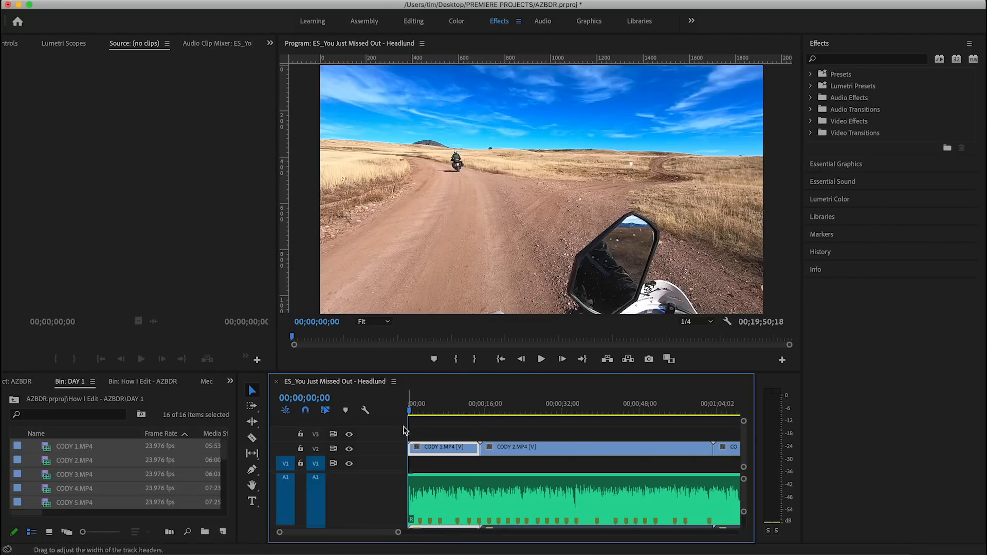
Scale the CODY 1.MP4 clip to 124 and set its position to 1125, 666.
drag(411, 415, 457, 421)
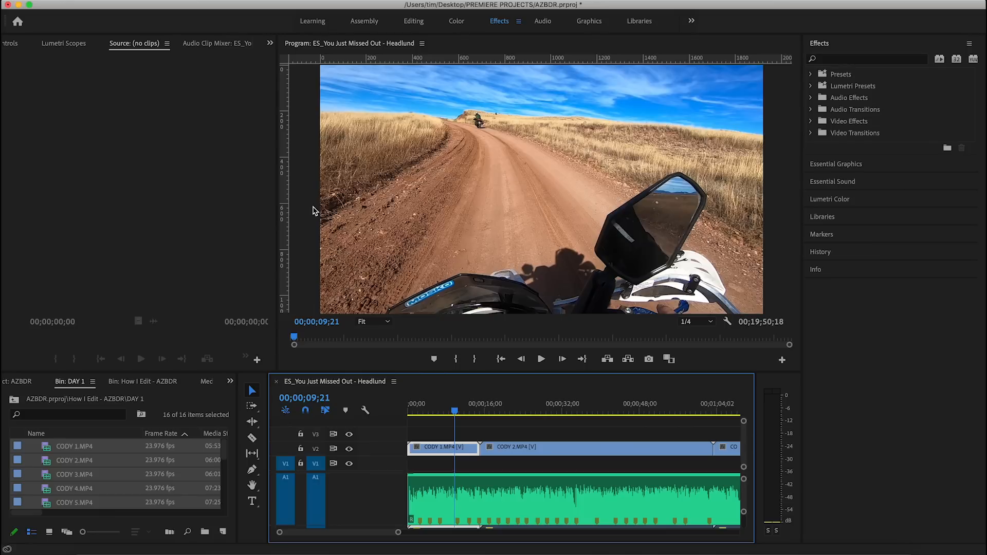
click(10, 45)
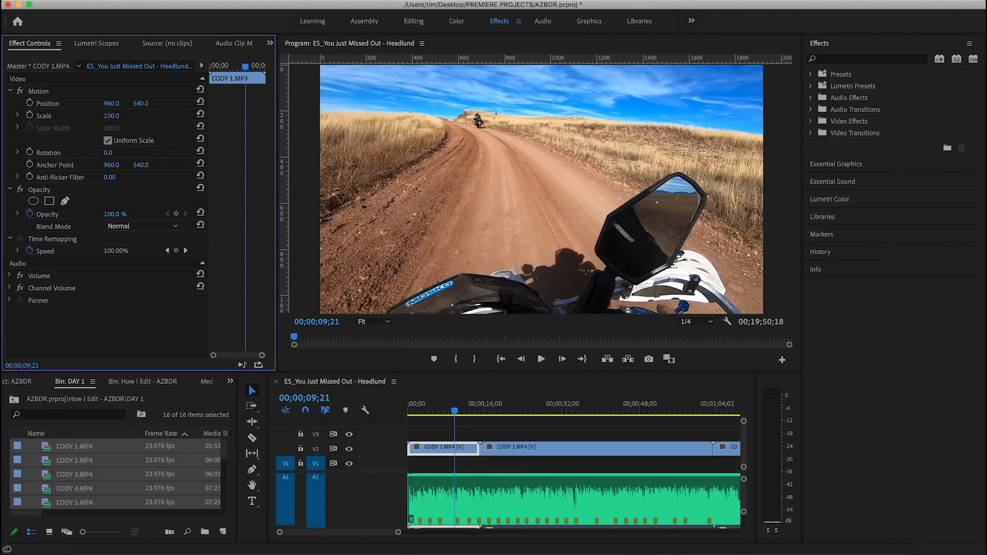
drag(112, 115, 172, 103)
Look through the Essential Graphics templates, from the centred titles to the lower thirds, for a title graphic.
click(842, 164)
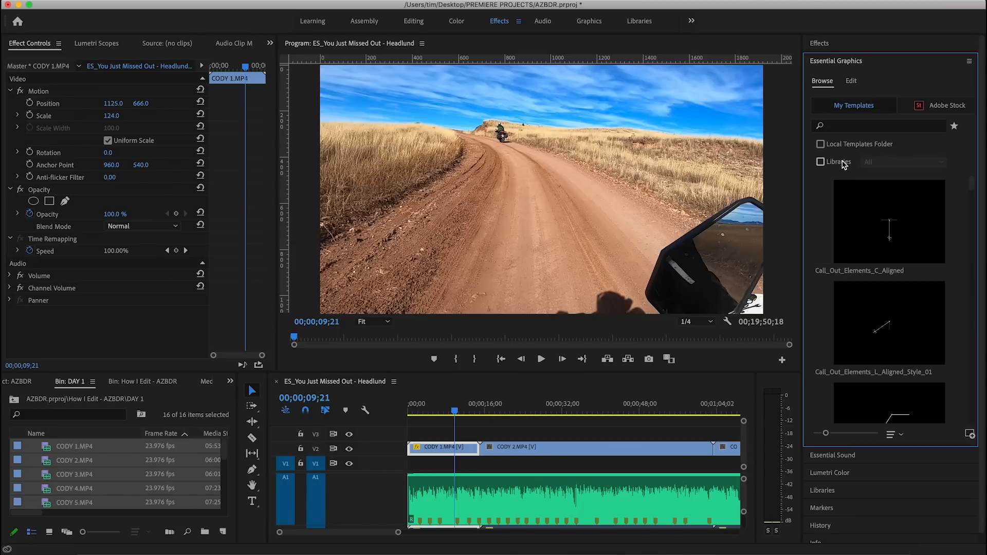
scroll(886, 223, down, 5)
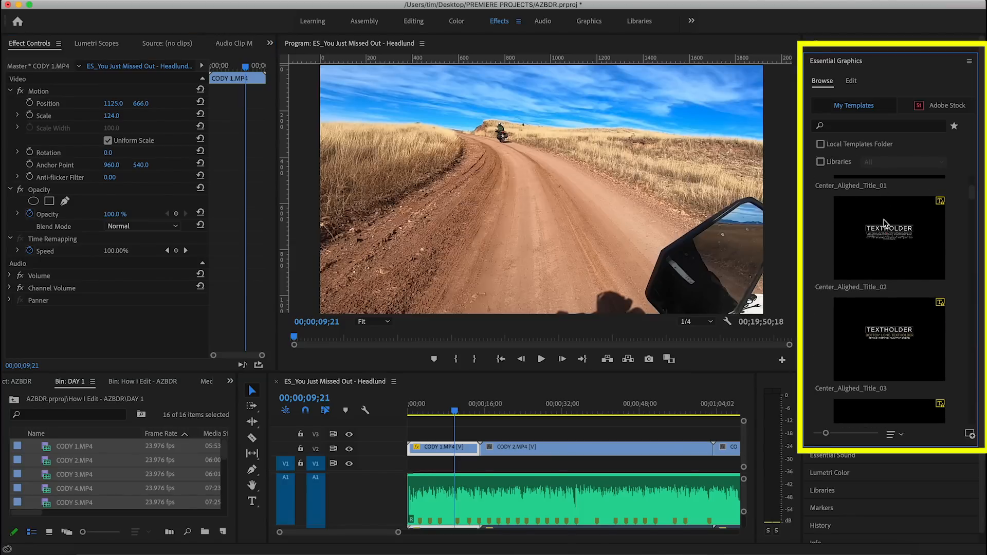
scroll(886, 222, down, 8)
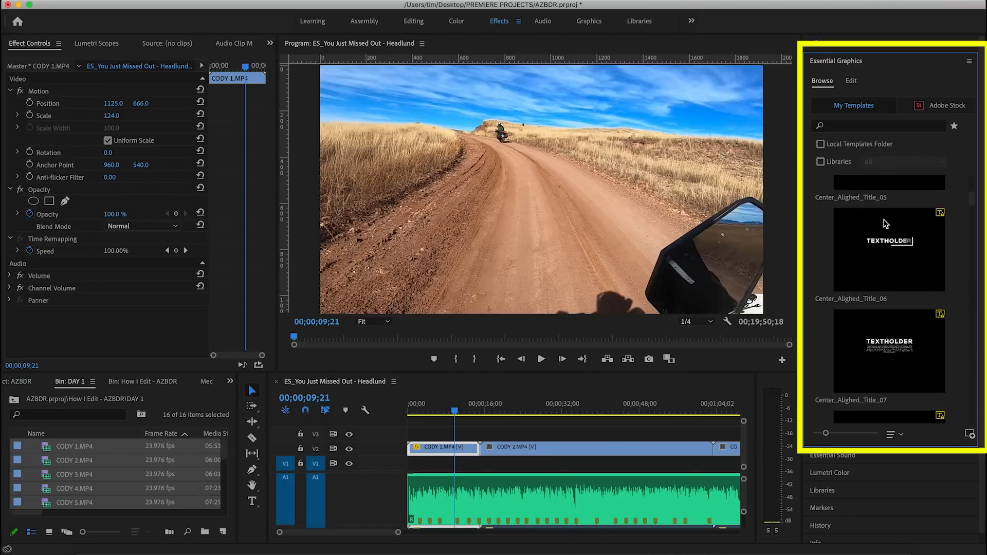
scroll(886, 223, down, 8)
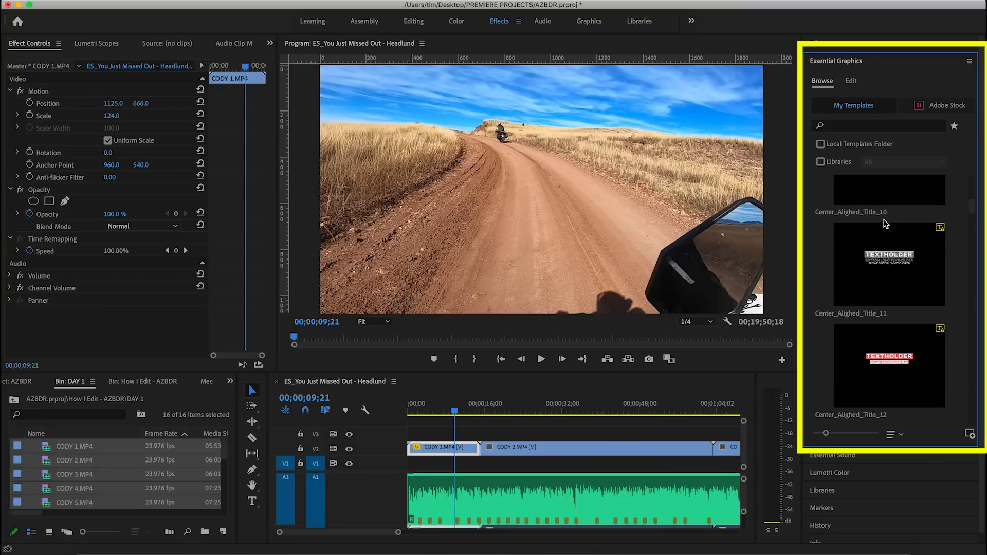
scroll(886, 222, down, 8)
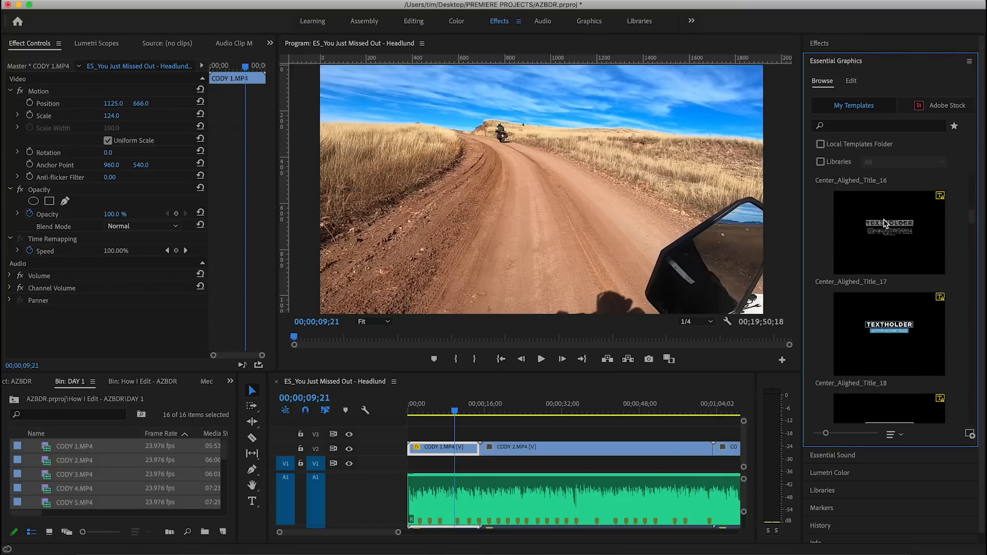
scroll(886, 223, down, 8)
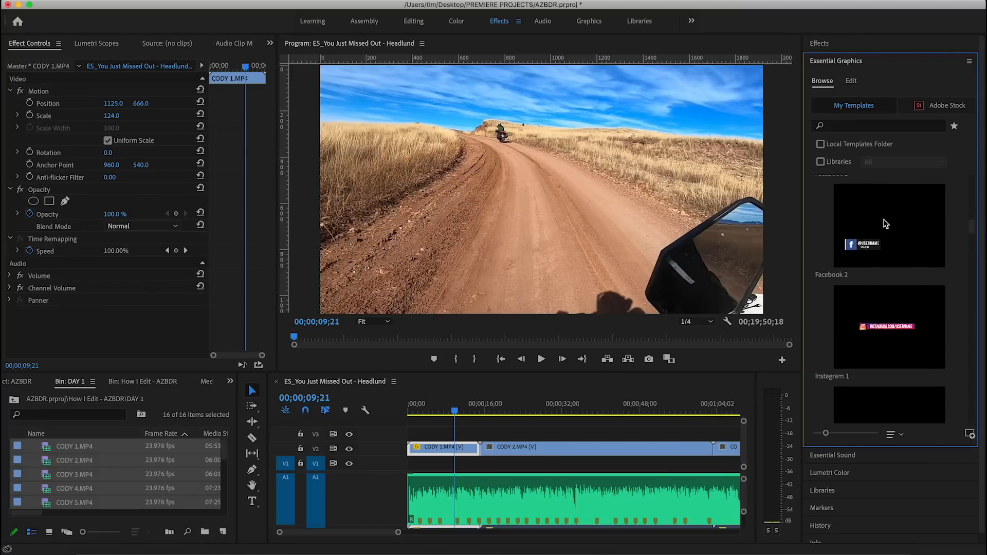
scroll(885, 223, down, 5)
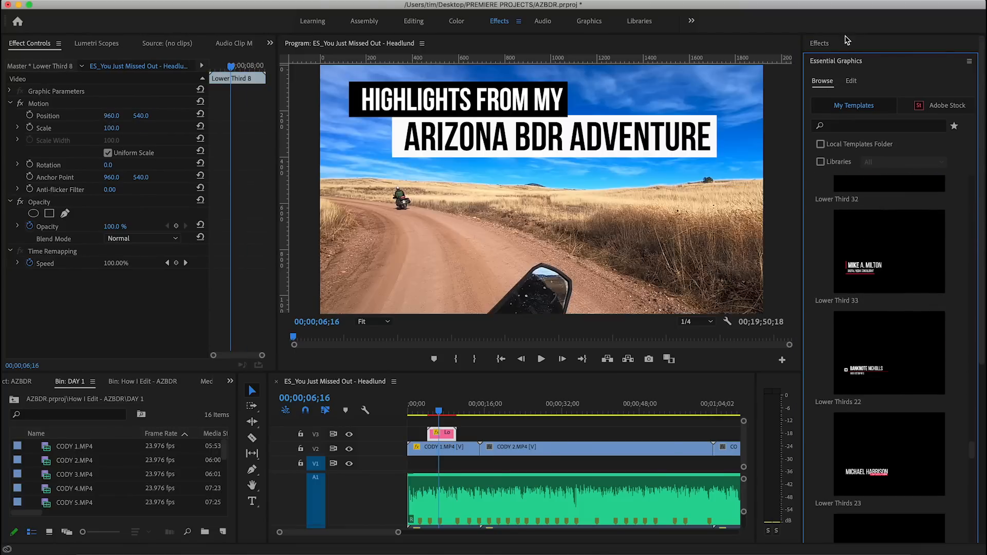
Apply a Cross Dissolve to the cut between CODY 1.MP4 and CODY 2.MP4 on V2 and preview the transition.
click(830, 44)
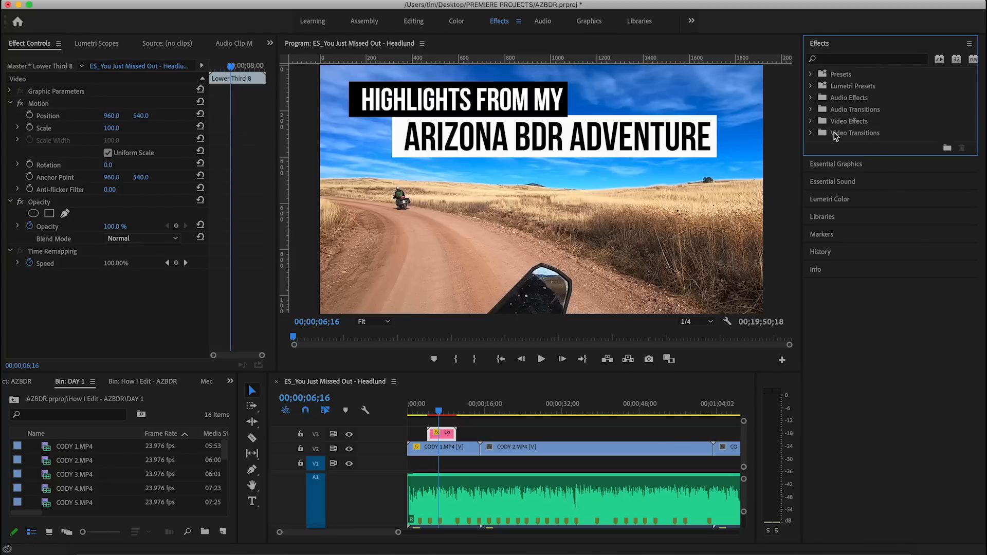
click(872, 138)
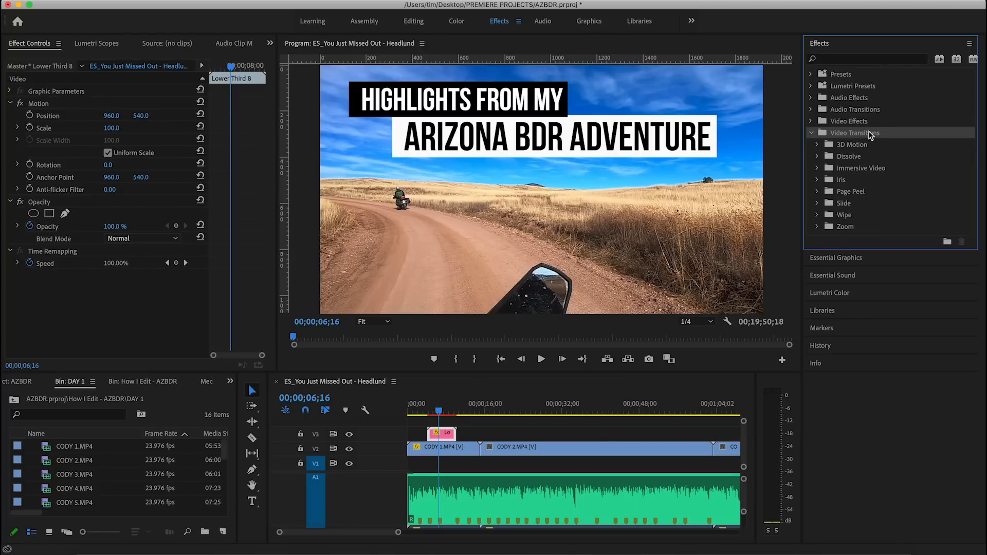
click(844, 161)
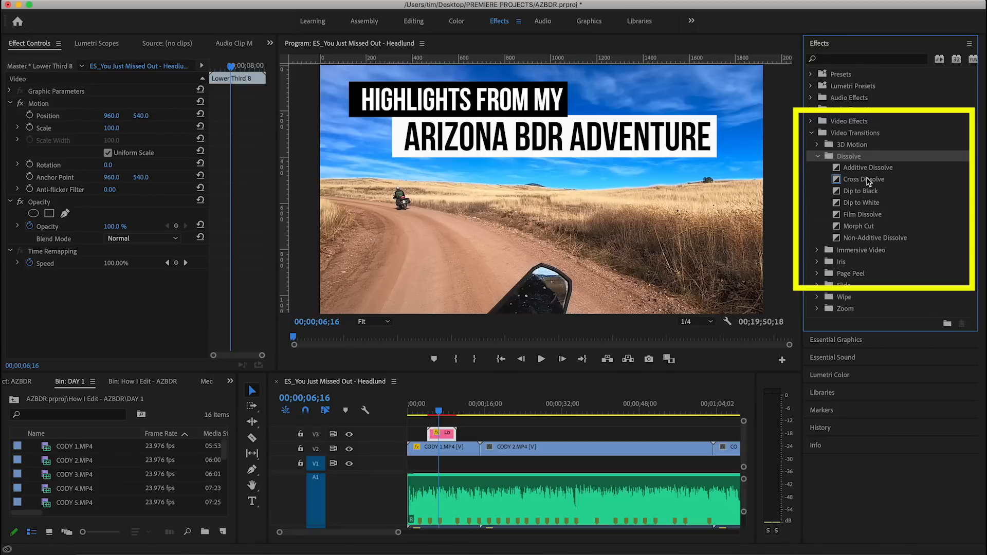
click(869, 181)
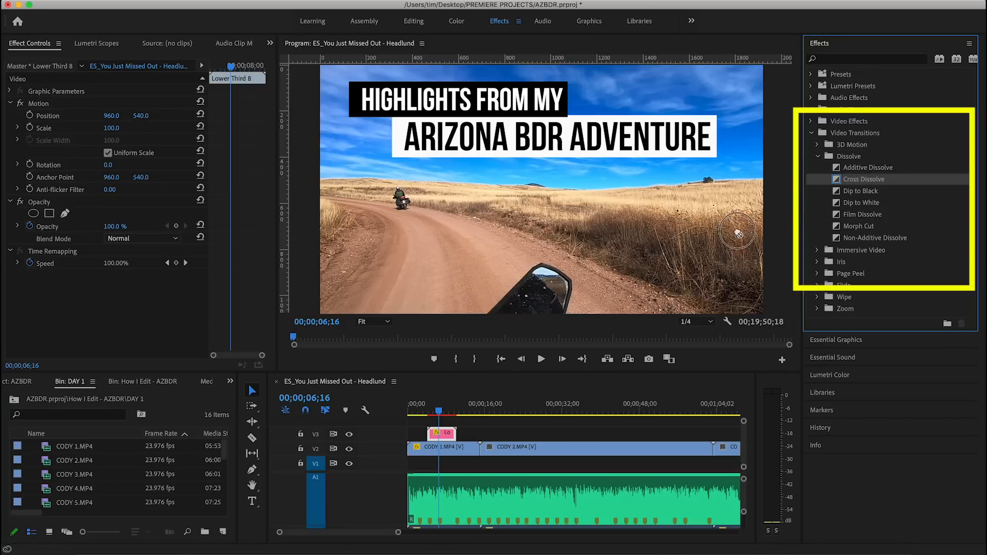
drag(738, 234, 481, 450)
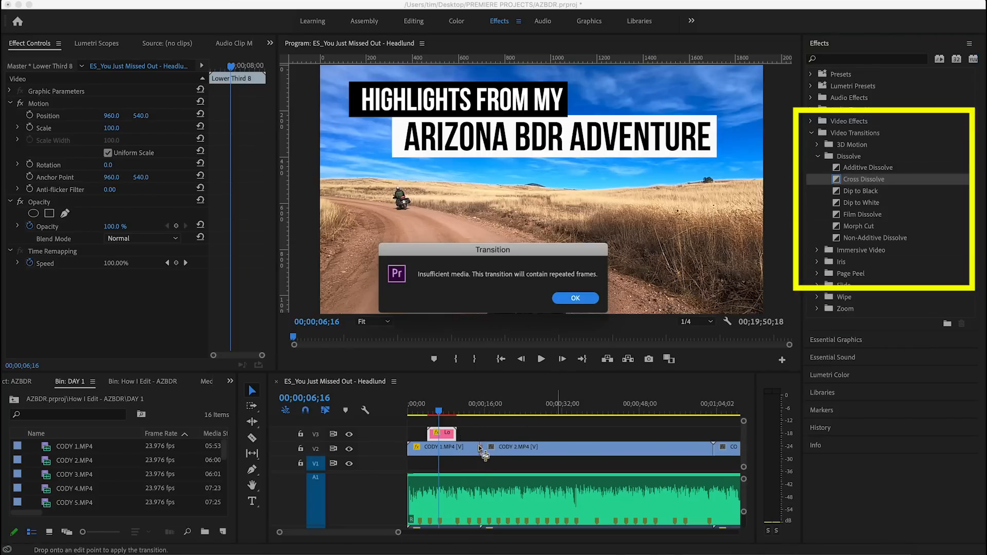
click(579, 301)
drag(486, 414, 481, 411)
key(space)
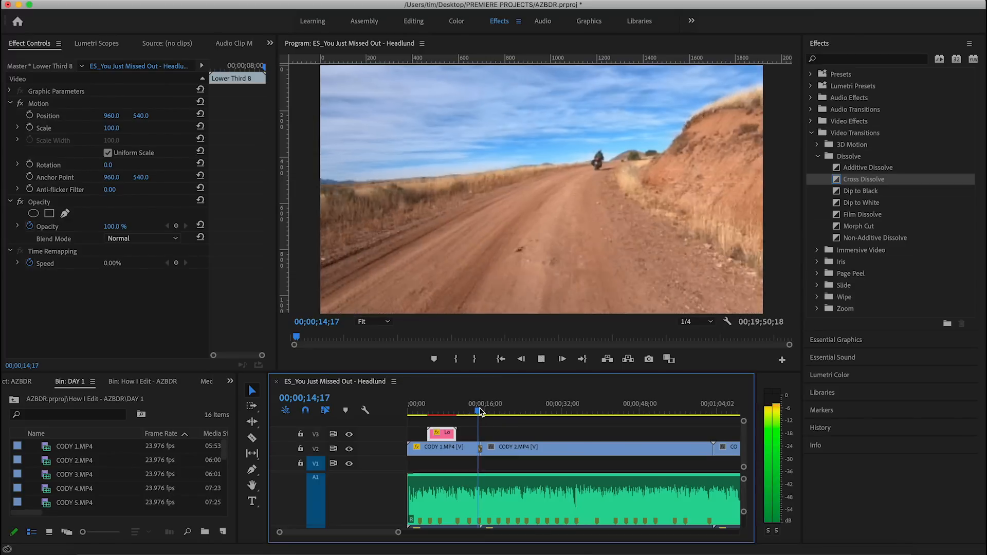
key(space)
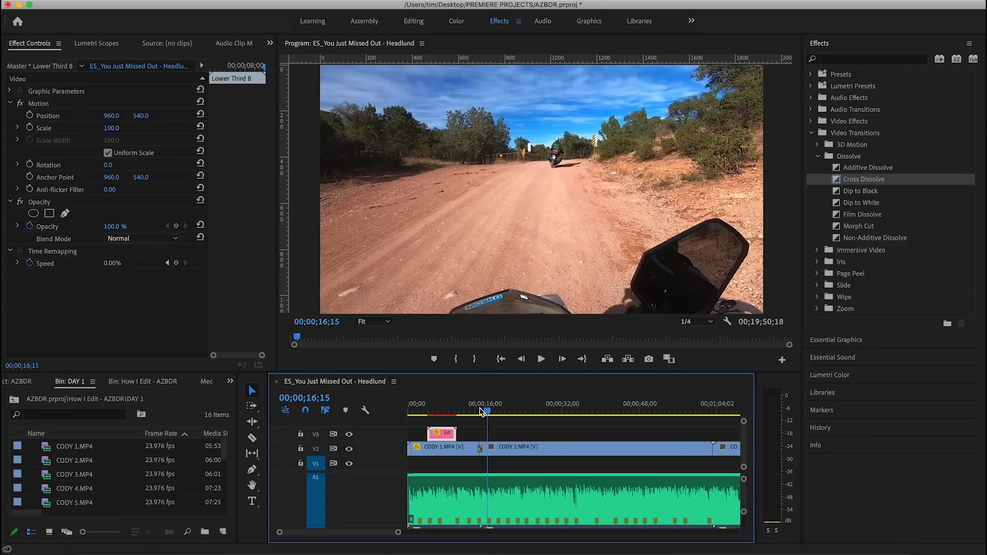
Try Dip to Black in place of the Cross Dissolve at the same cut and delete the transition after previewing it.
drag(873, 195, 489, 455)
click(475, 412)
key(space)
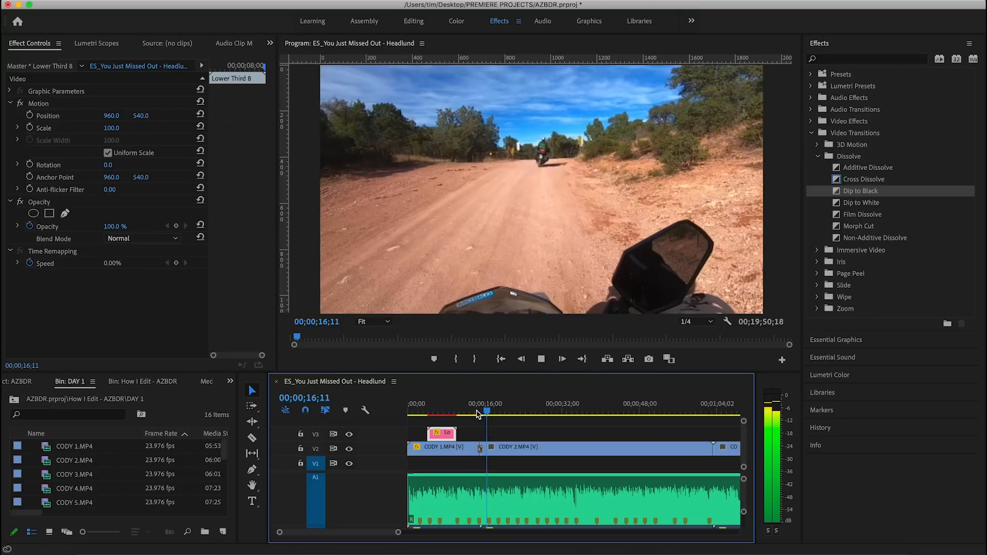
key(space)
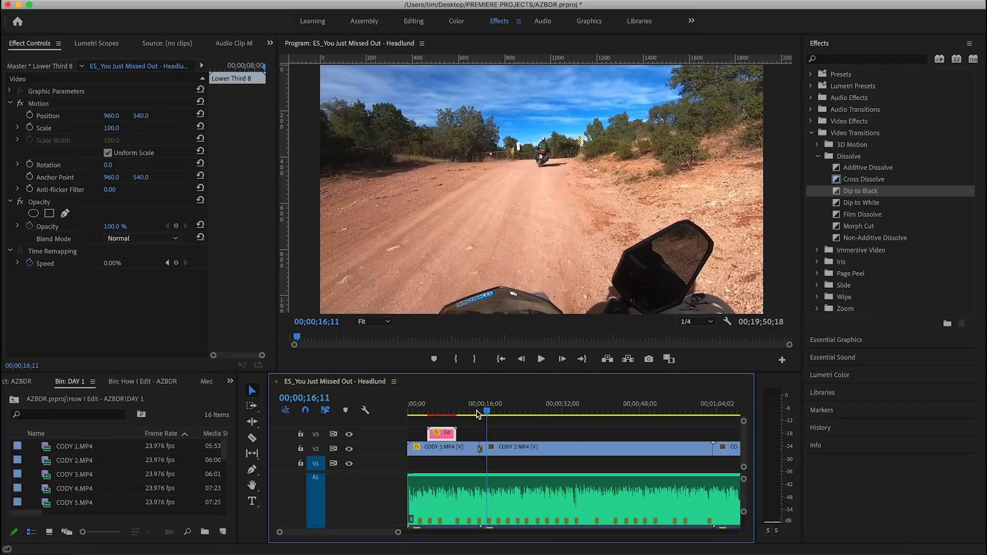
click(481, 451)
key(Delete)
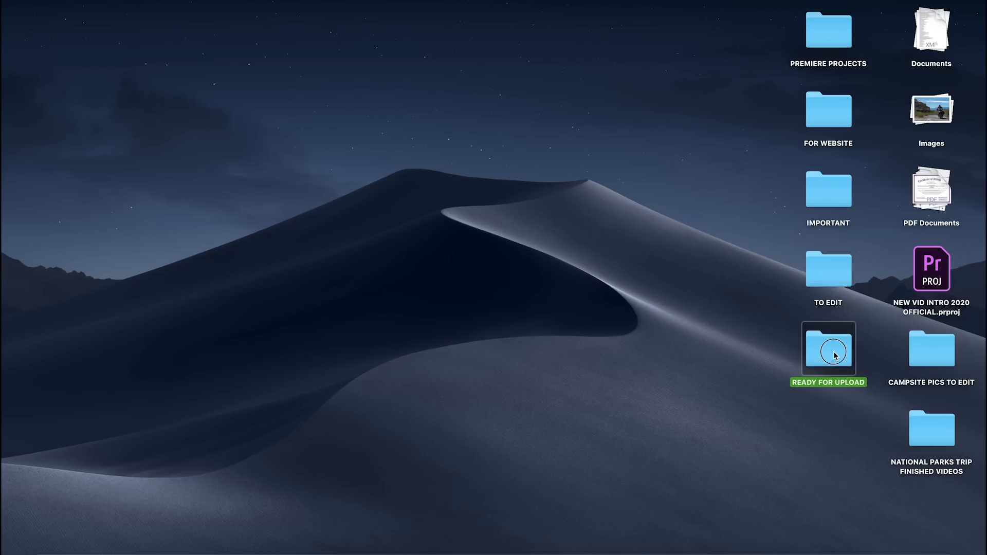
Switch to Finder, open azbdr final.mp4 from the READY FOR UPLOAD folder on the desktop and play it.
double_click(834, 355)
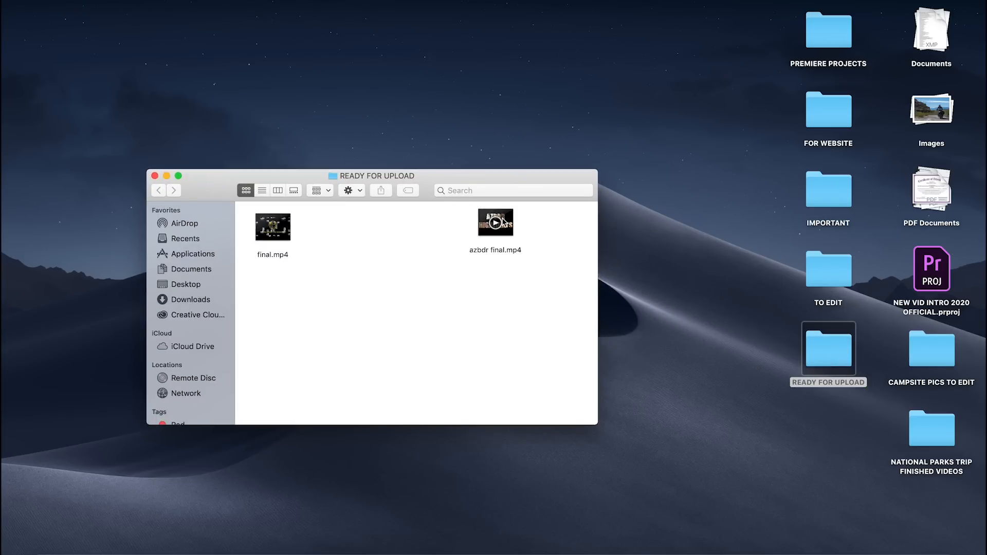
double_click(503, 222)
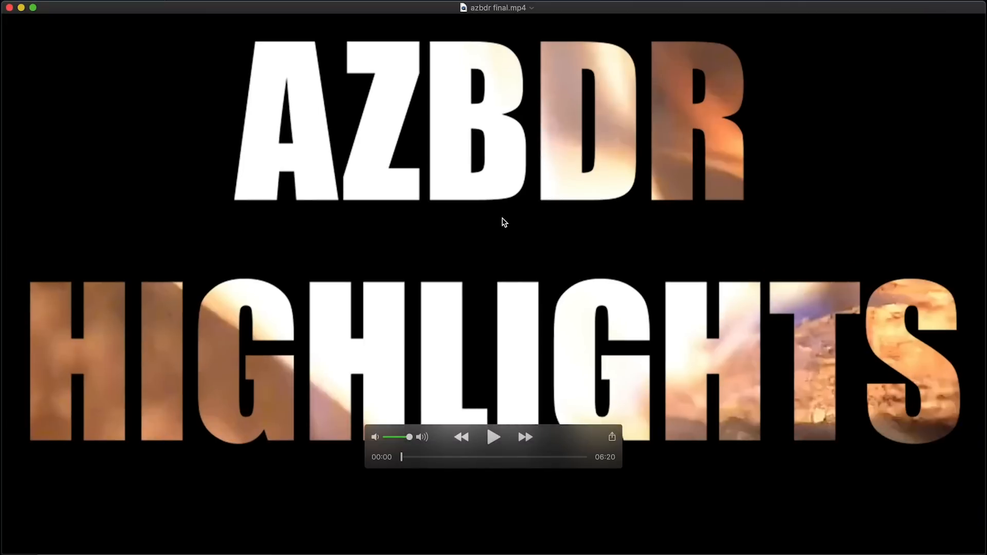
click(495, 437)
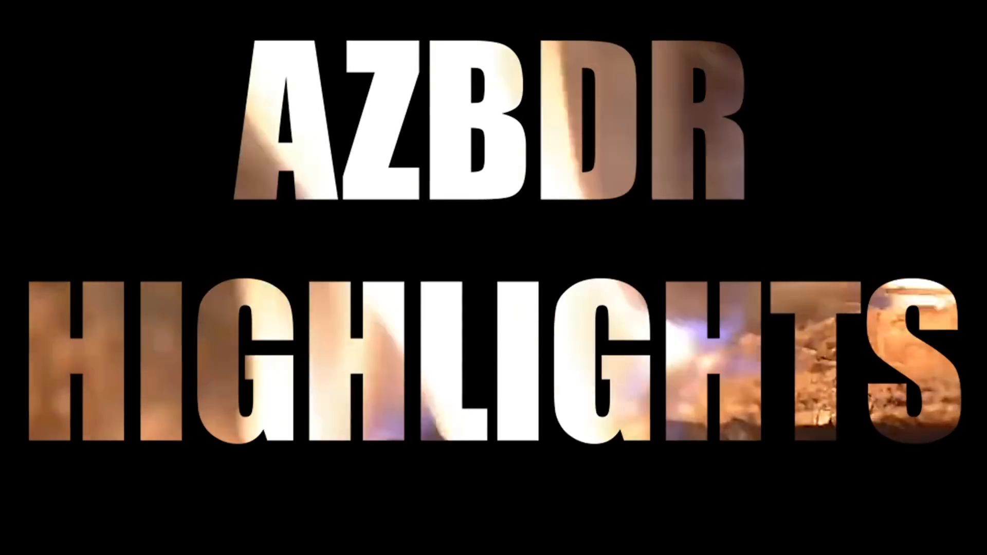